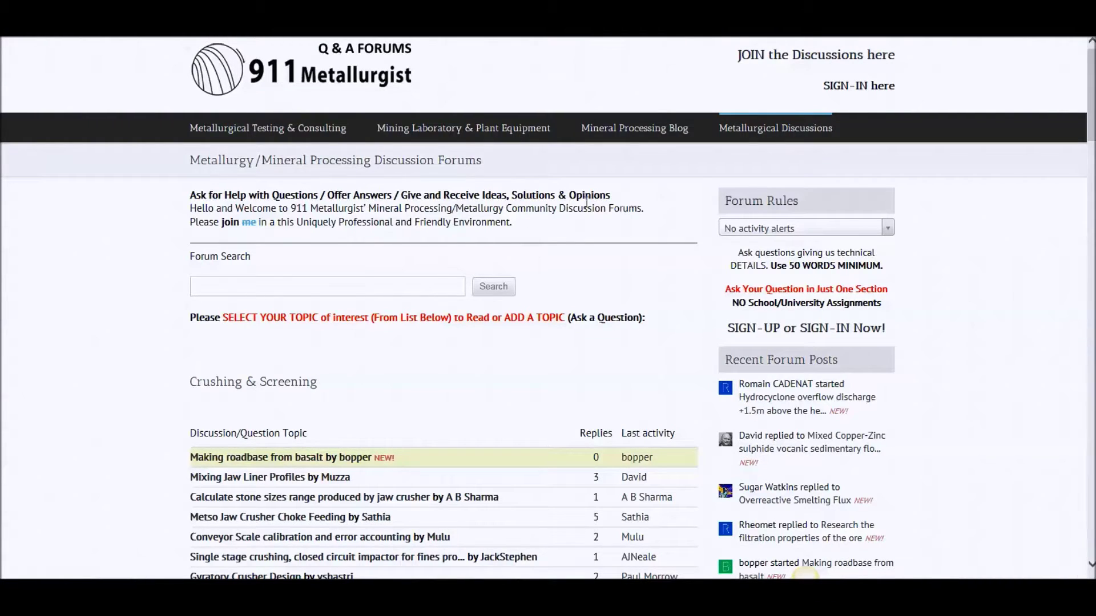
Open your own member profile from the Metallurgical Discussions menu, then its Edit Profile form
mouse_move(781, 132)
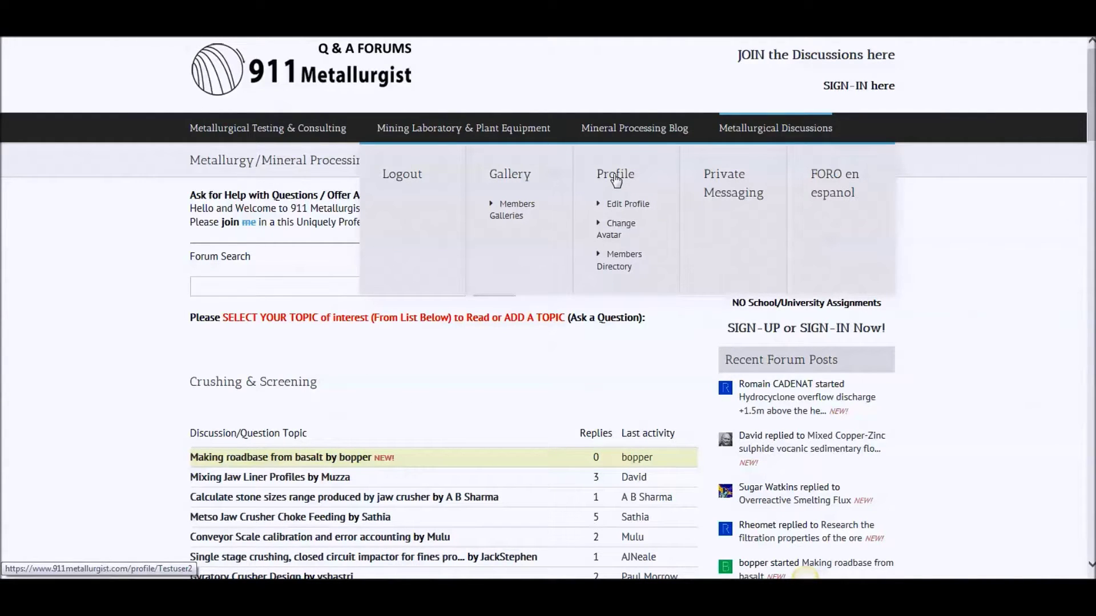
left_click(615, 177)
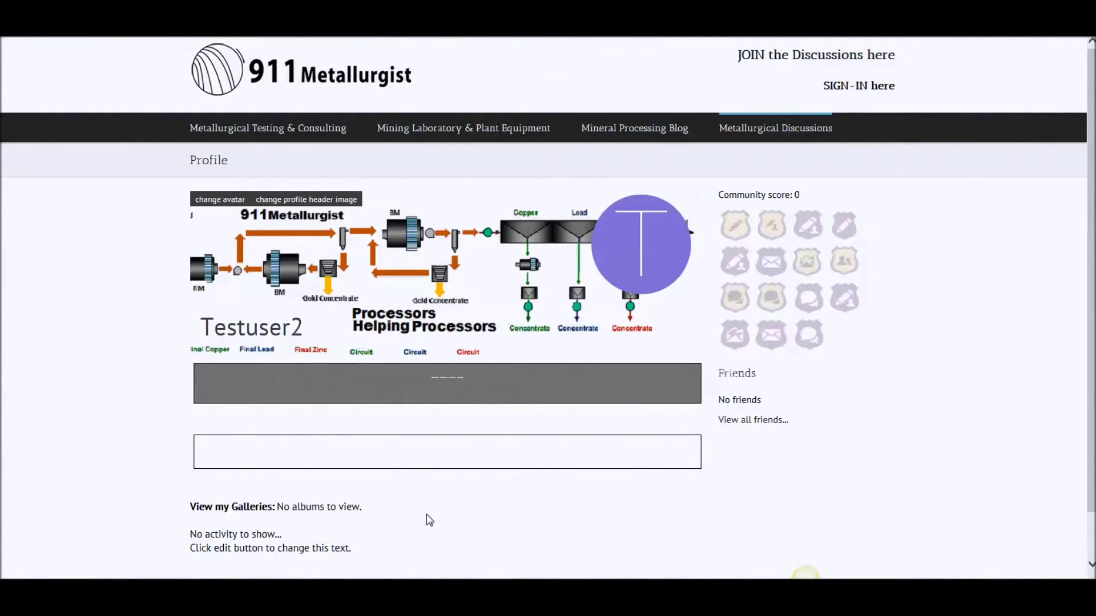
scroll(494, 447, "down", 2)
scroll(494, 447, "up", 2)
mouse_move(748, 130)
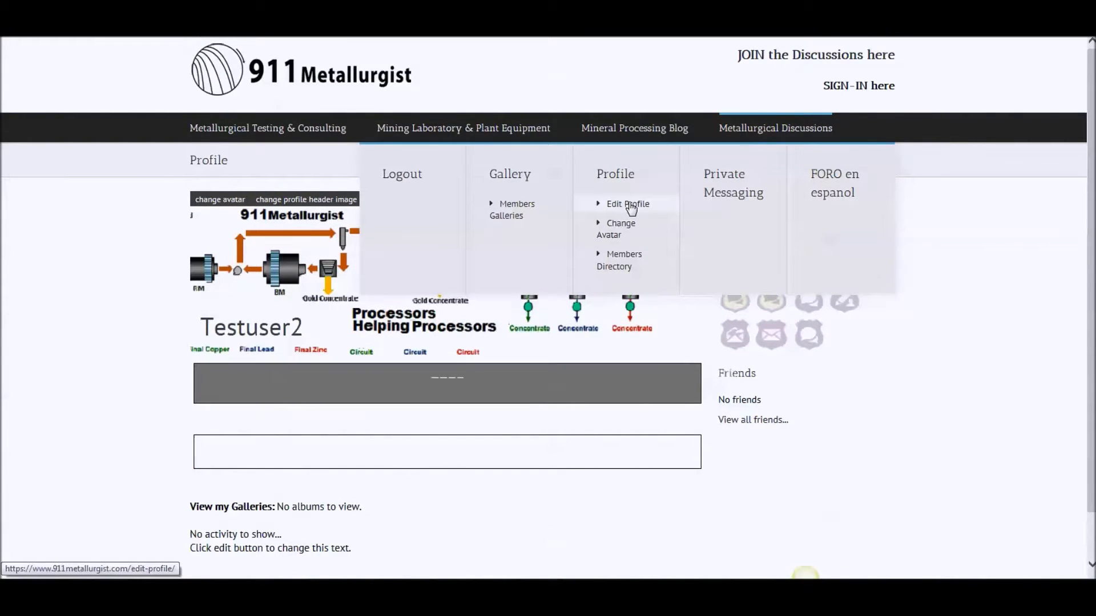
left_click(630, 206)
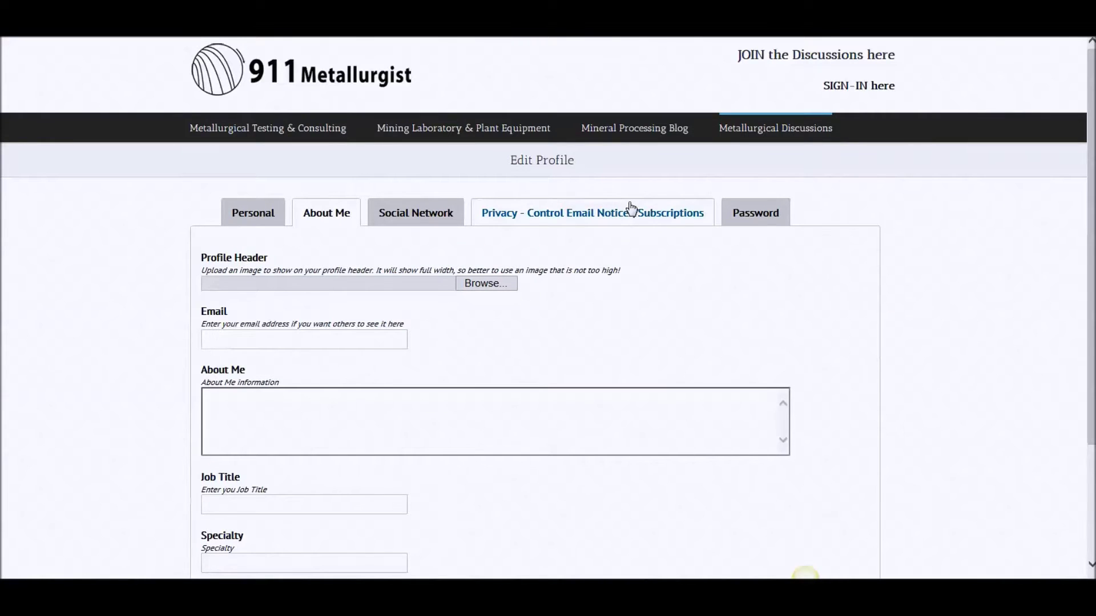
On the Personal section, enter the first and family name, town Toronto, country Canada, and update
left_click(278, 221)
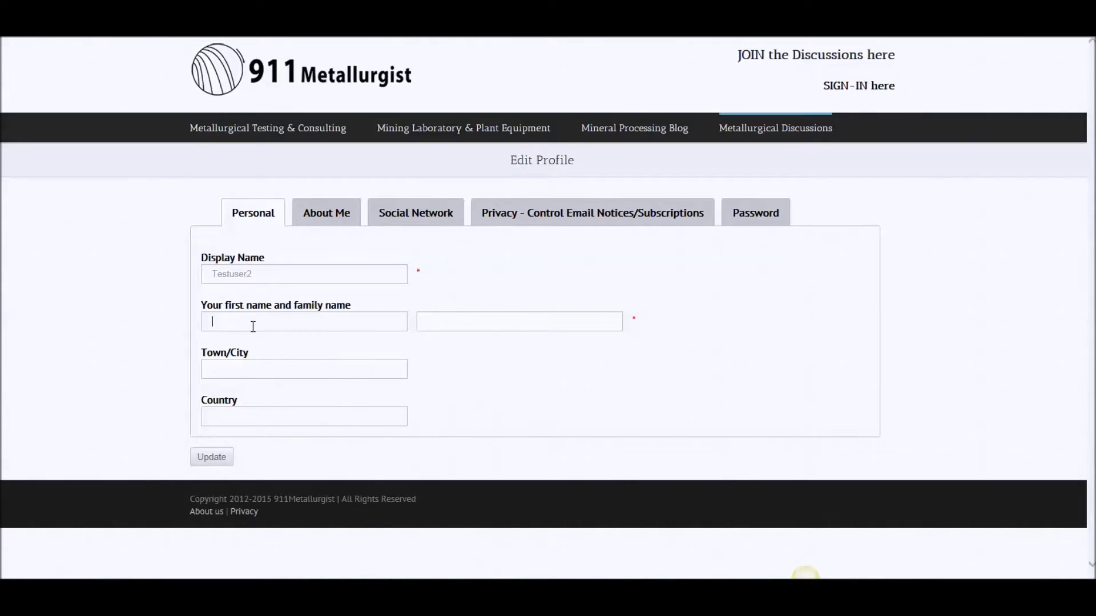
type("Tester")
left_click(447, 317)
type("Brown")
left_click(321, 366)
type("Toronto")
left_click(278, 420)
type("Canad")
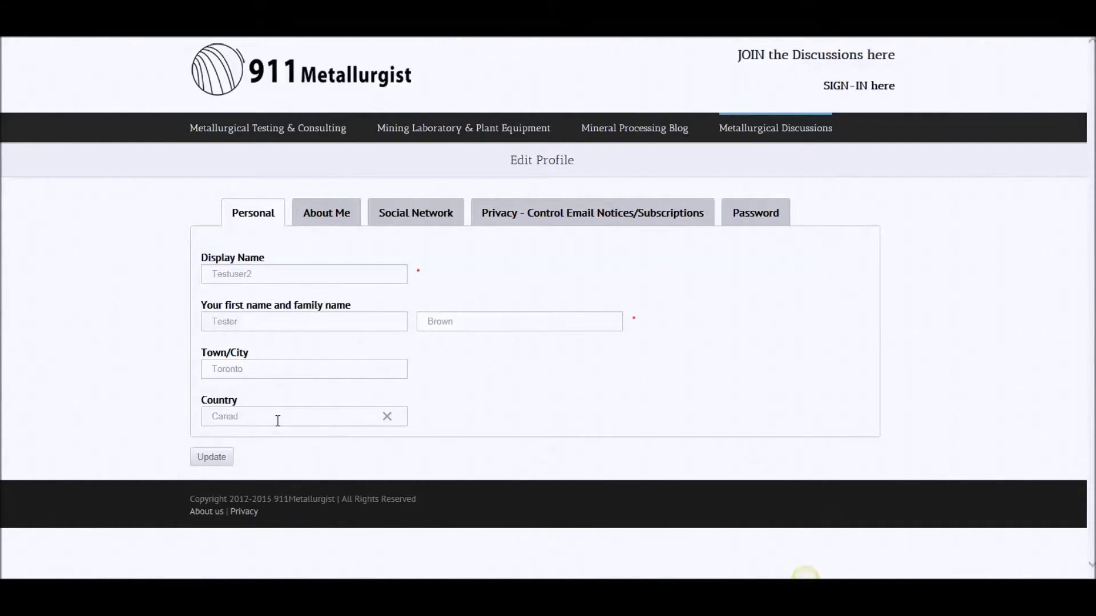
type("a")
left_click(210, 459)
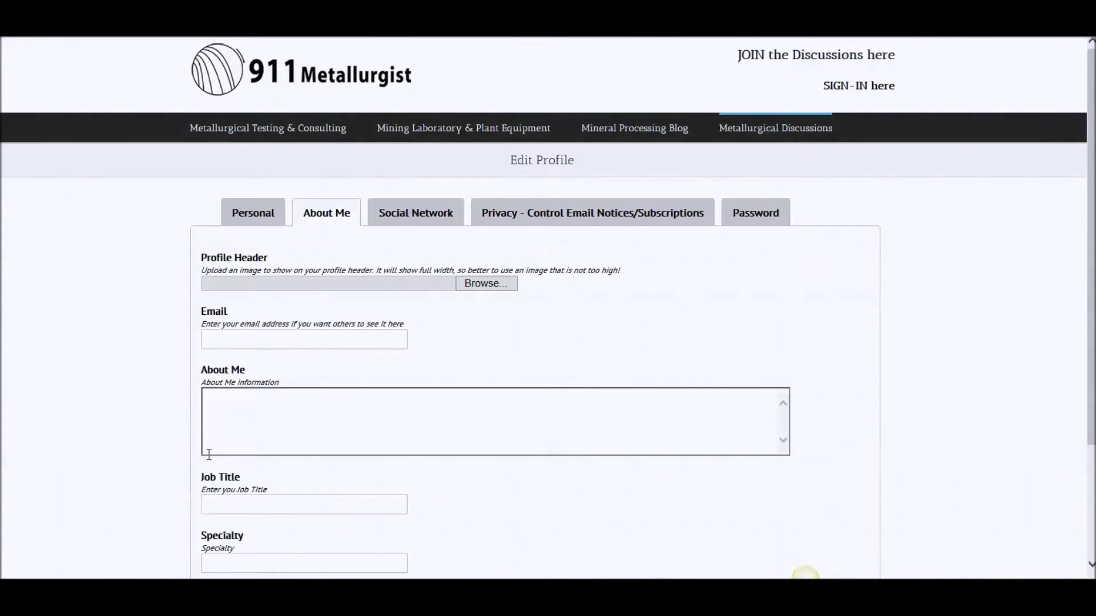
View the public profile in a new tab, then return to Edit Profile's About Me field
mouse_move(742, 134)
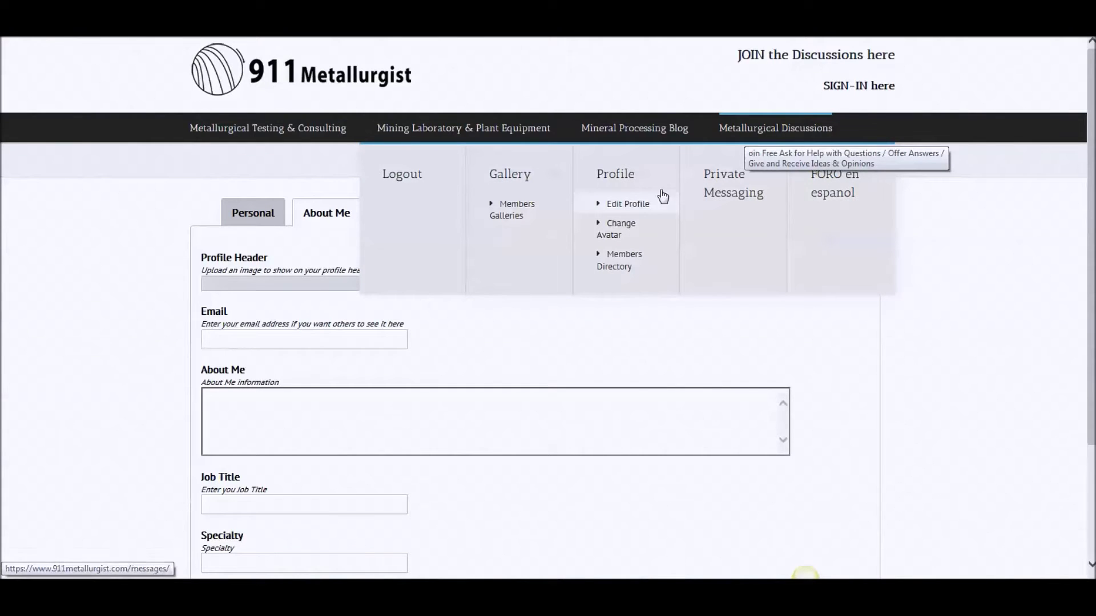
right_click(613, 175)
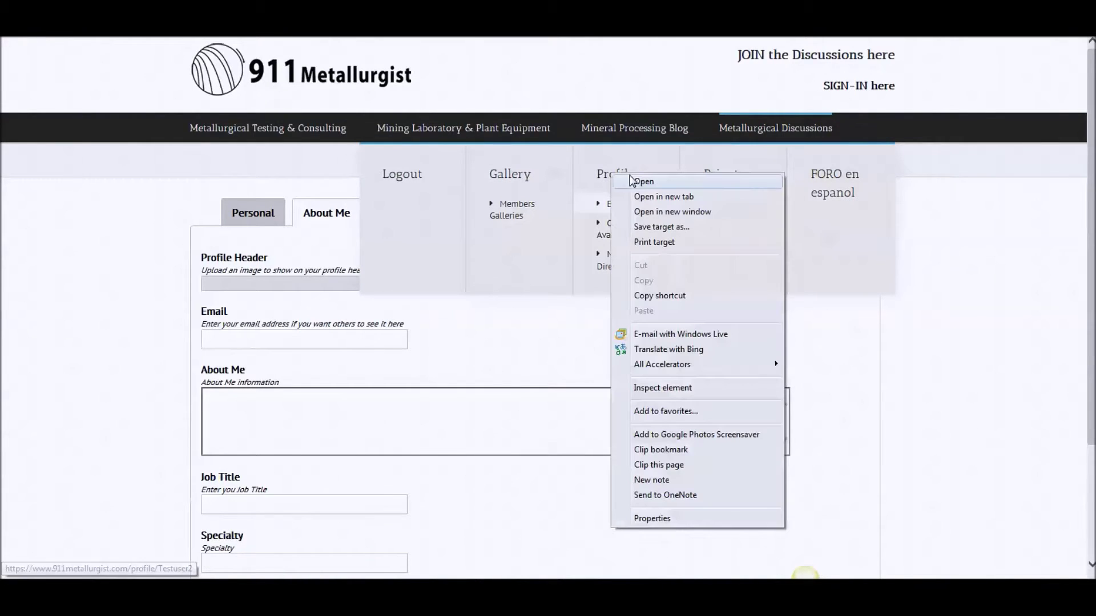
left_click(663, 197)
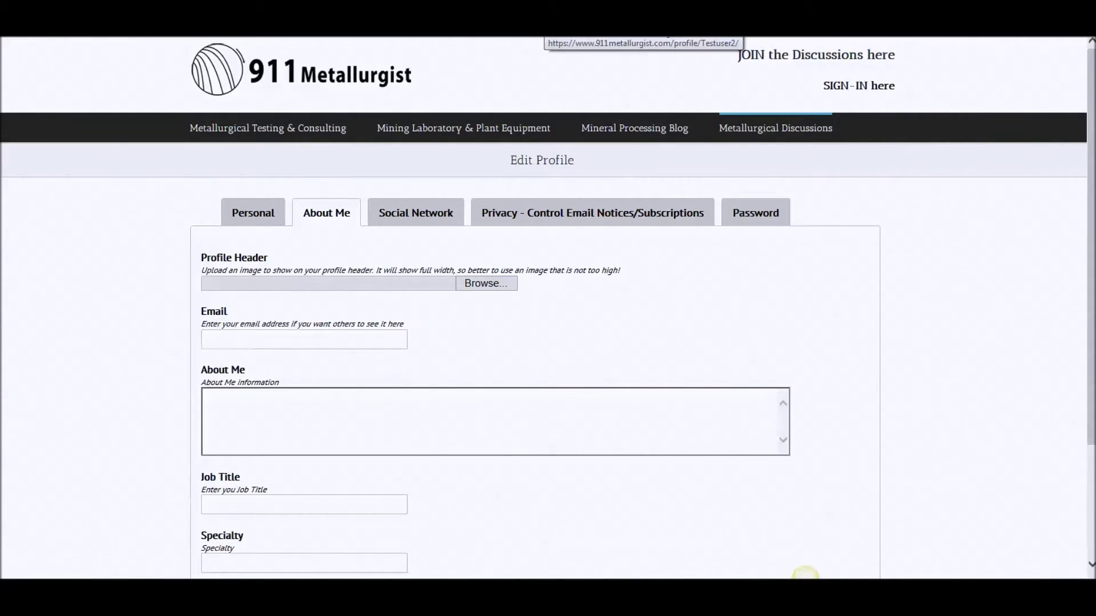
key("ctrl+Tab")
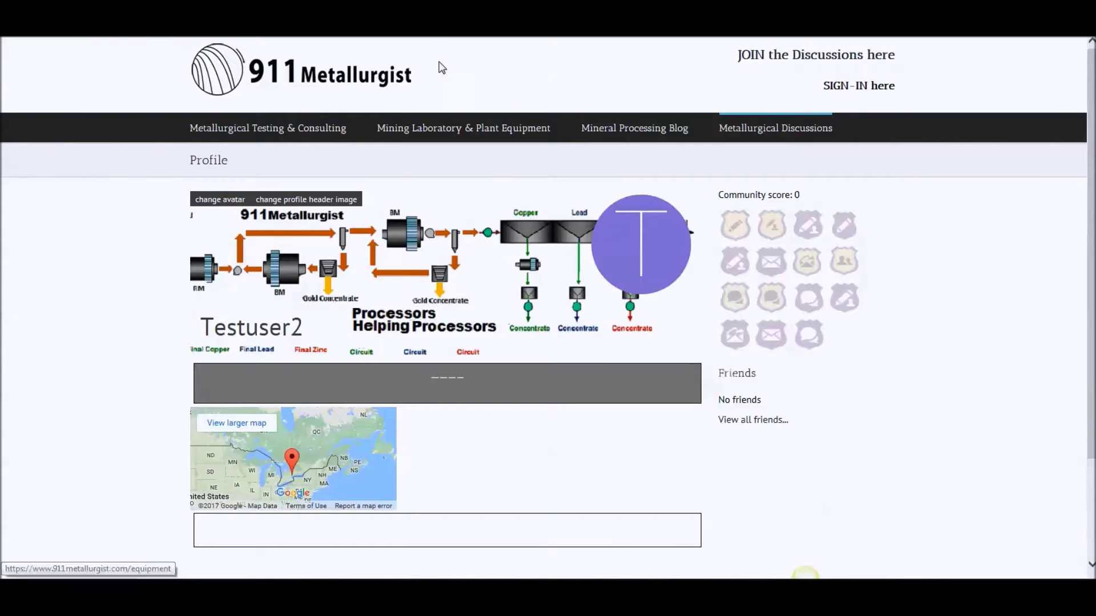
key("ctrl+Tab")
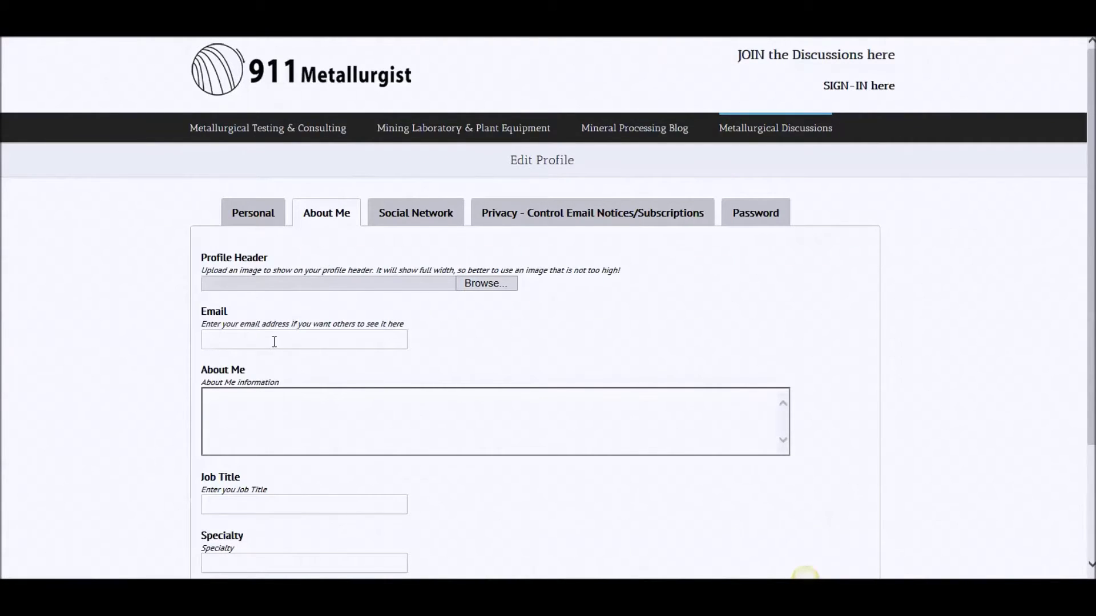
left_click(260, 423)
Write 'I am a rubber salesman.' as the About Me description
type("I am a rubber salesman.")
Set job title Boss, specialty Liners and school of graduation Big School
scroll(261, 437, "down", 1)
key("BackSpace")
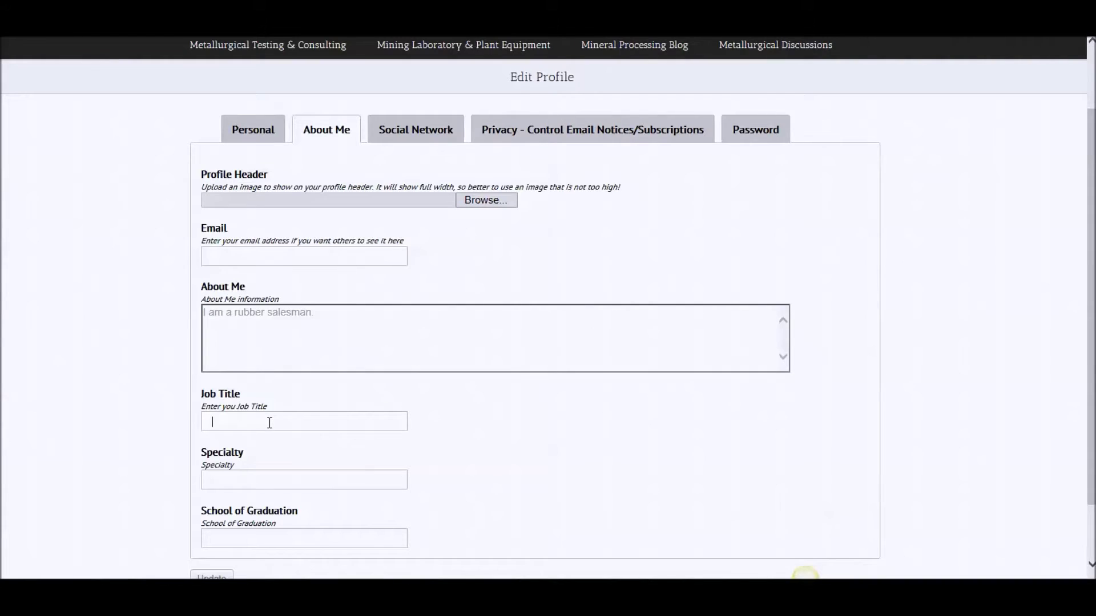
type("Boss")
left_click(270, 479)
type("Liners")
scroll(270, 479, "down", 2)
left_click(251, 469)
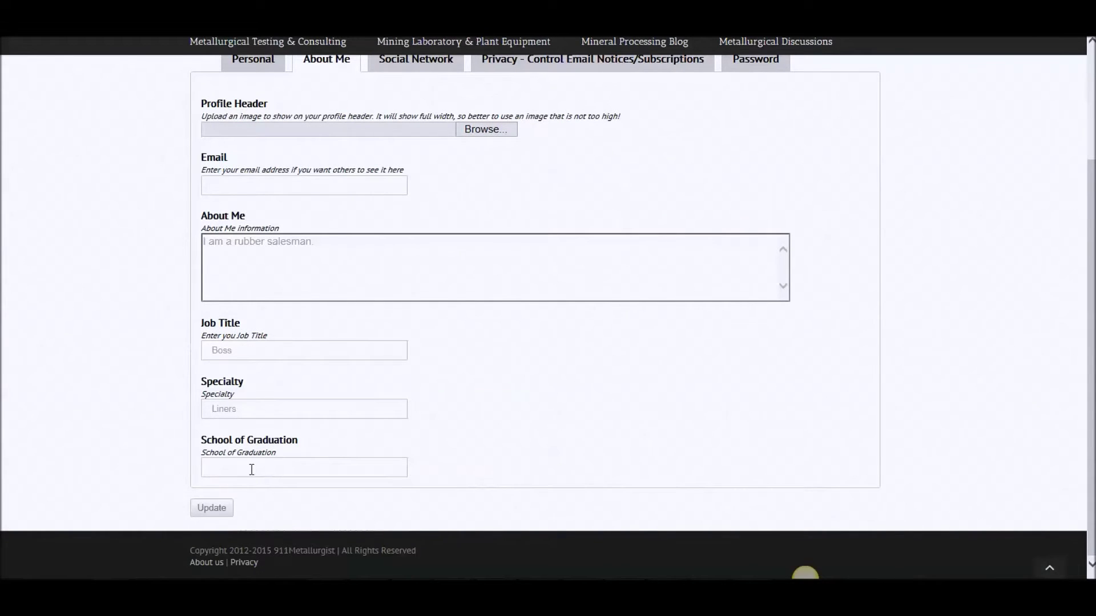
type("Big School")
Fill in the Email field with an email address
scroll(317, 217, "up", 2)
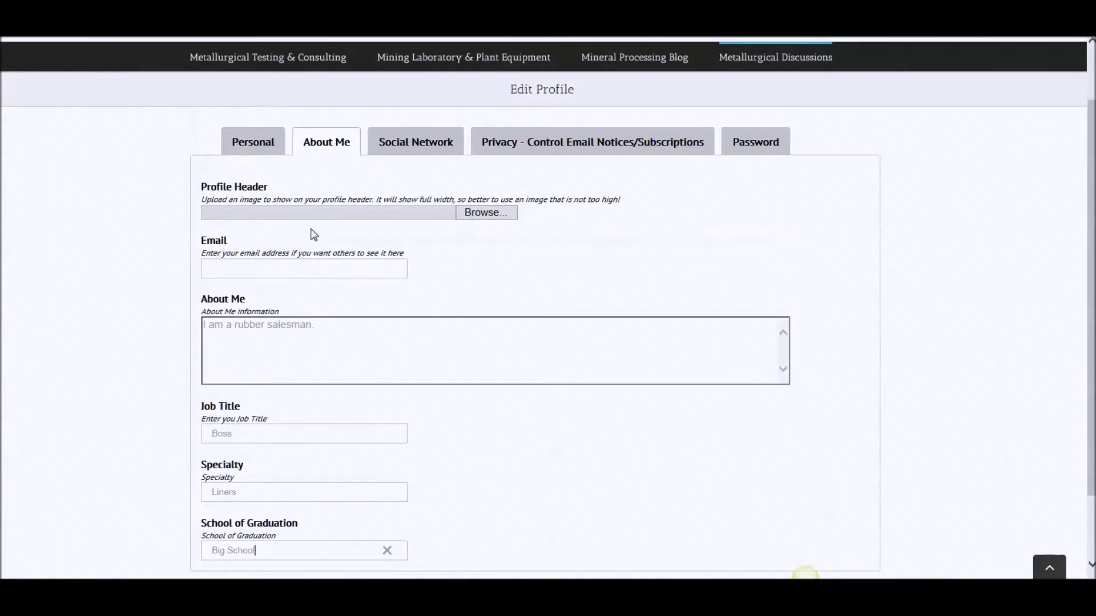
left_click(304, 268)
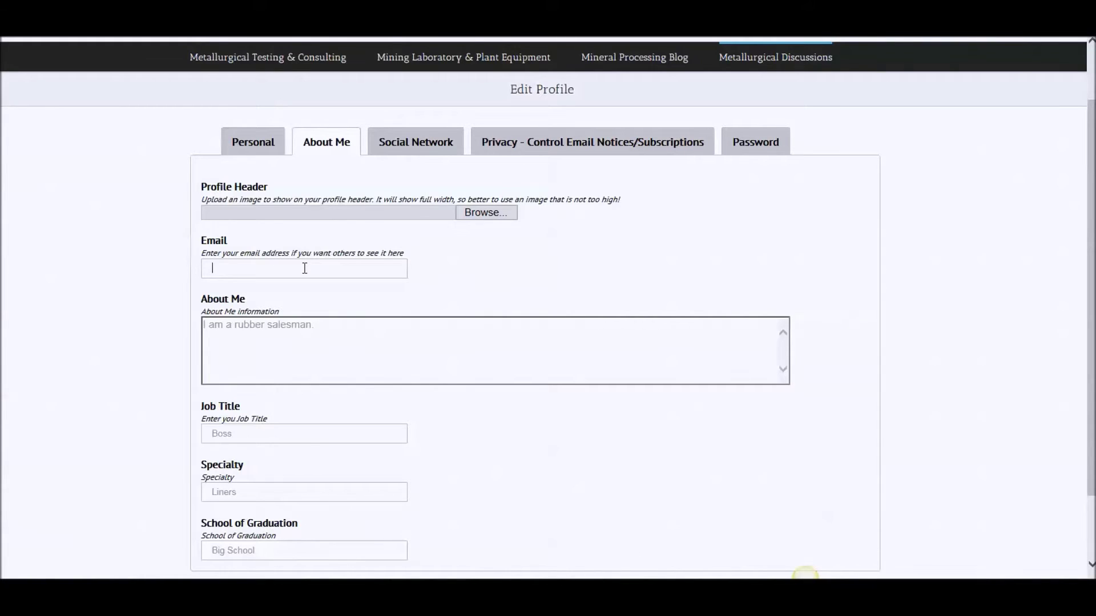
type("myemail@email.com")
scroll(488, 221, "down", 2)
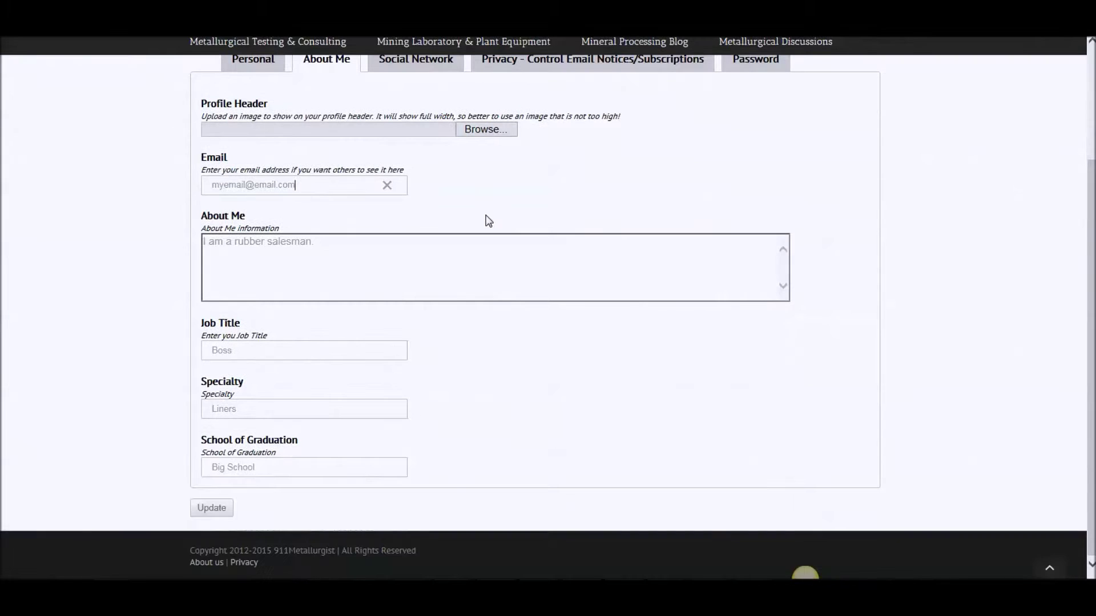
Update the About Me form so the description, Boss, Liners and Big School are saved
left_click(224, 508)
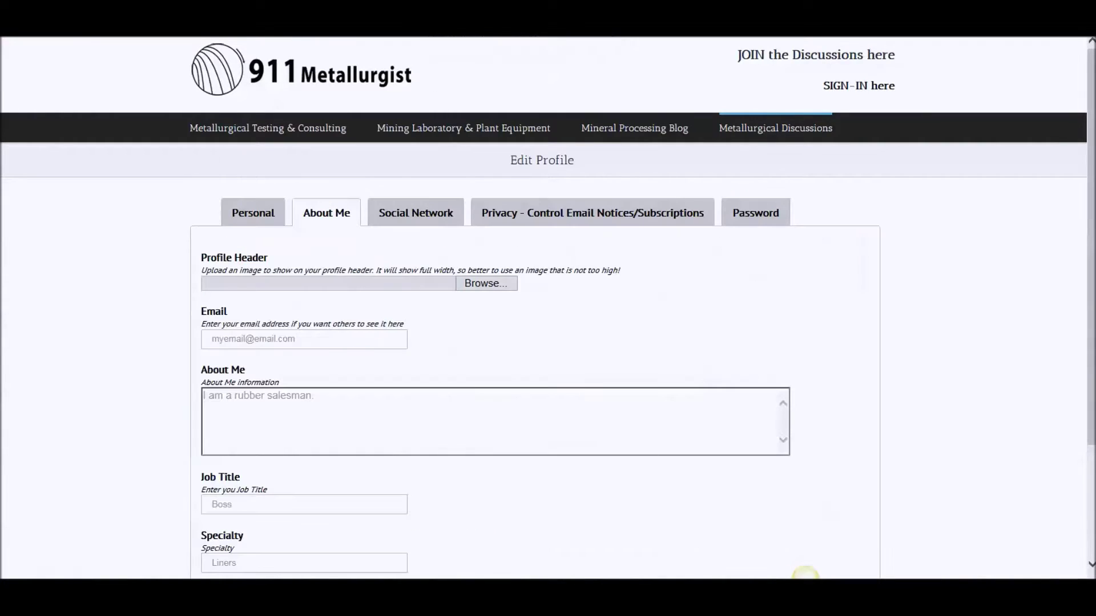
Set fake_banner.png as the profile header image, save, and reopen Edit Profile
left_click(498, 283)
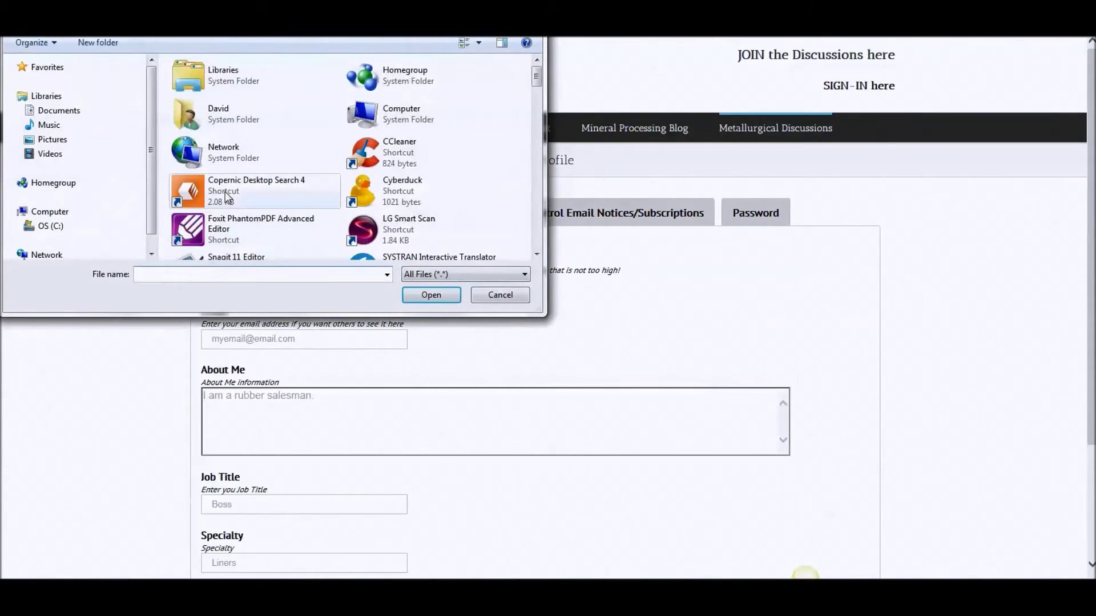
left_click_drag(536, 80, 527, 193)
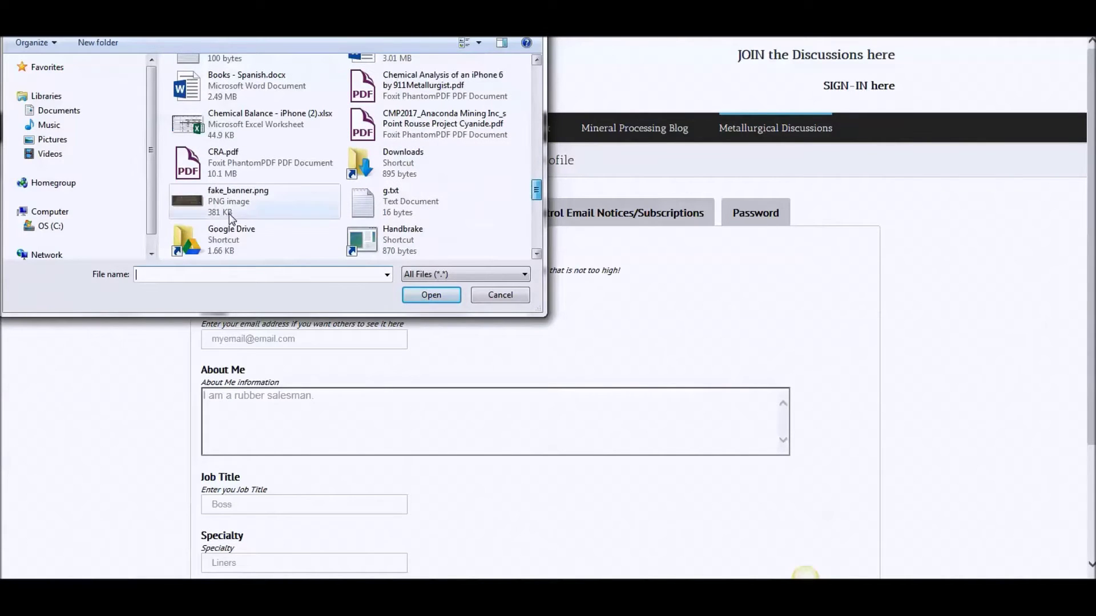
left_click(186, 201)
left_click(429, 295)
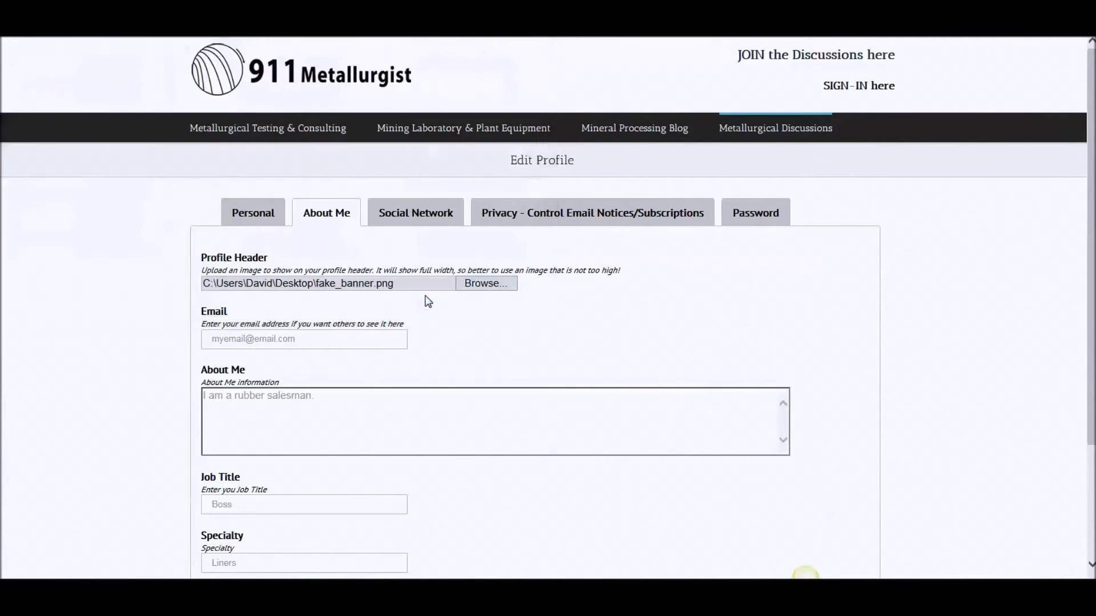
scroll(430, 301, "down", 3)
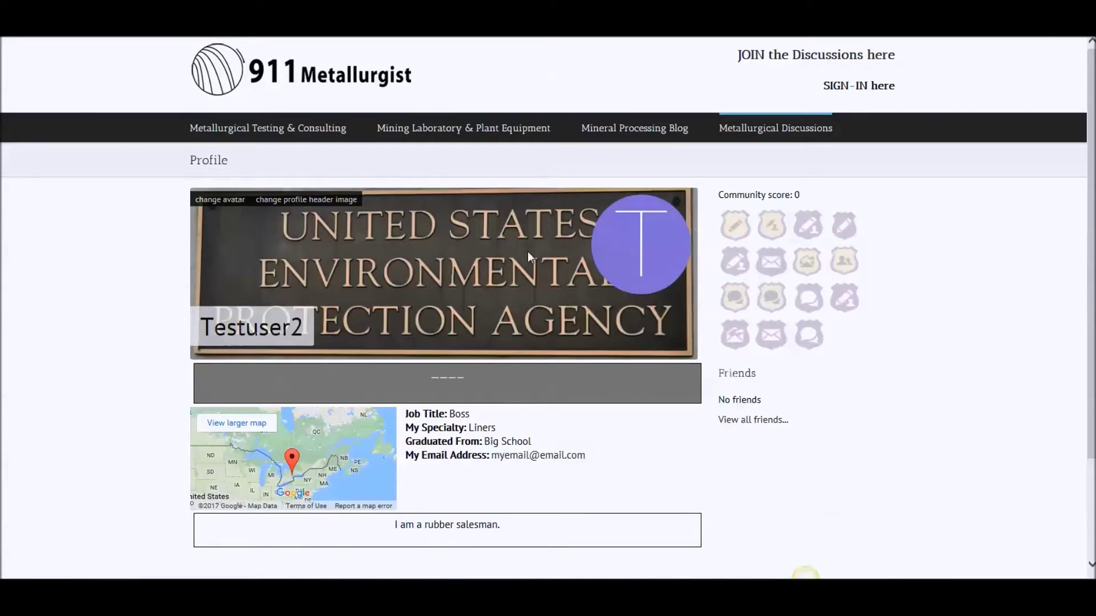
left_click(523, 300)
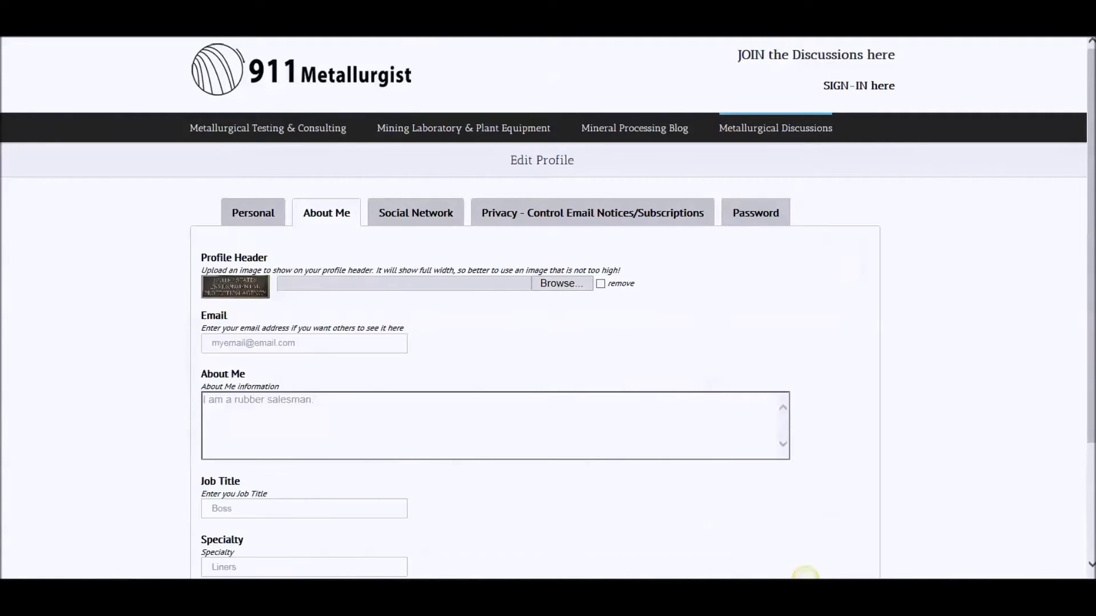
On the Social Network section, start the LinkedIn link with 'htt' and open a blank browser tab
left_click(443, 213)
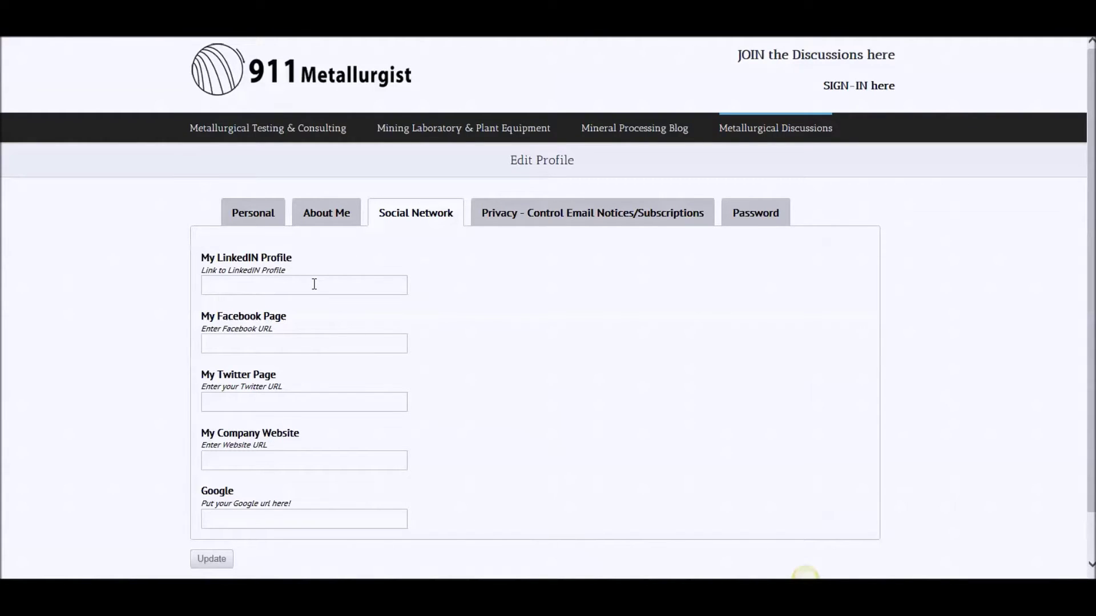
type("htt")
key("ctrl+t")
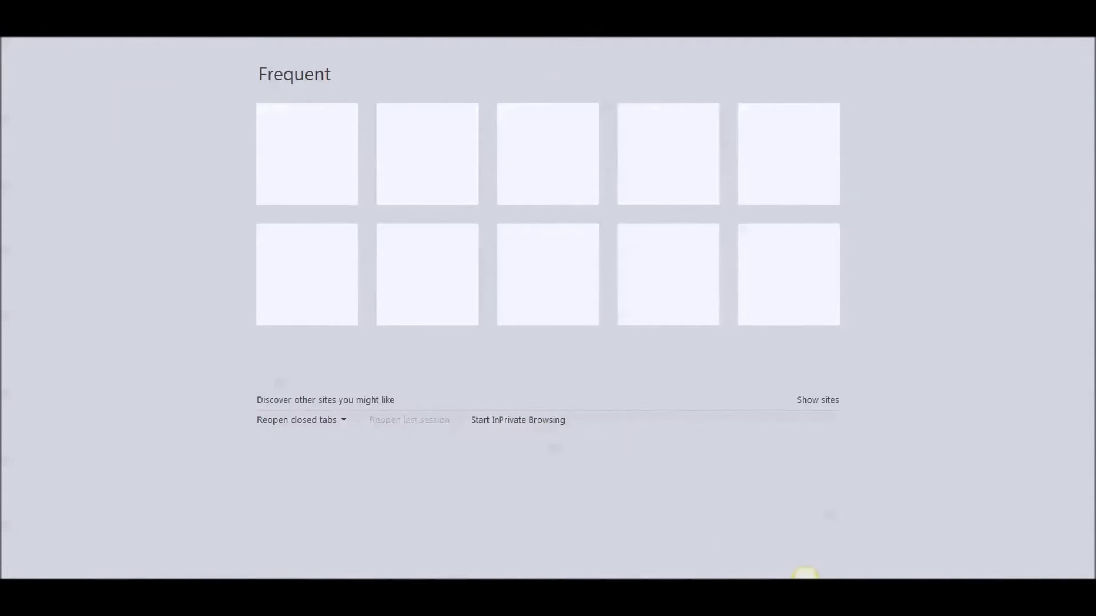
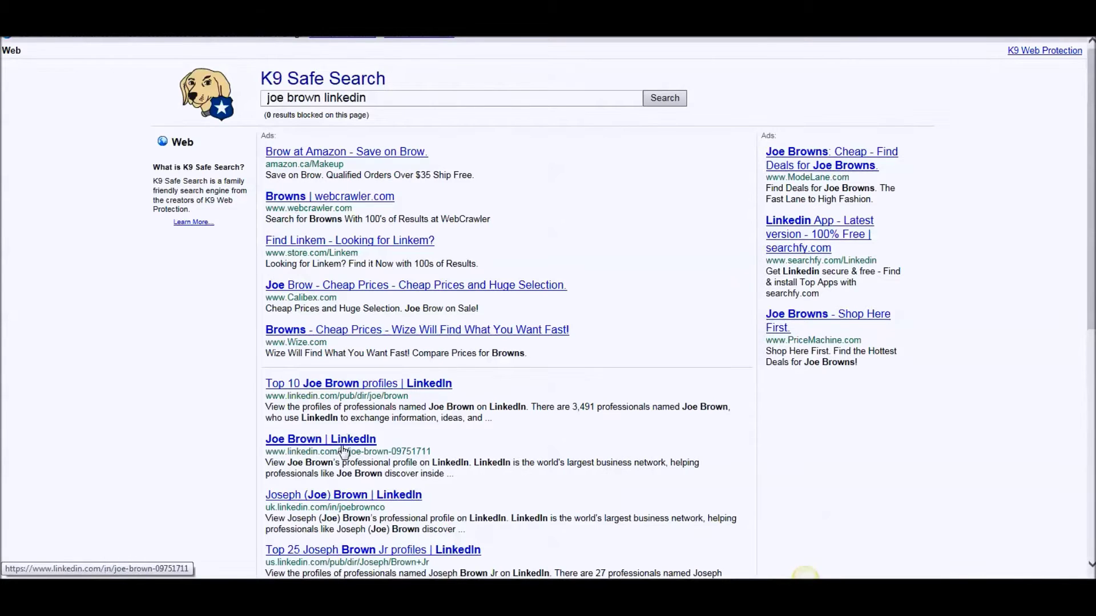
Web-search for a person's LinkedIn profile, open the result and copy its page address
left_click(345, 441)
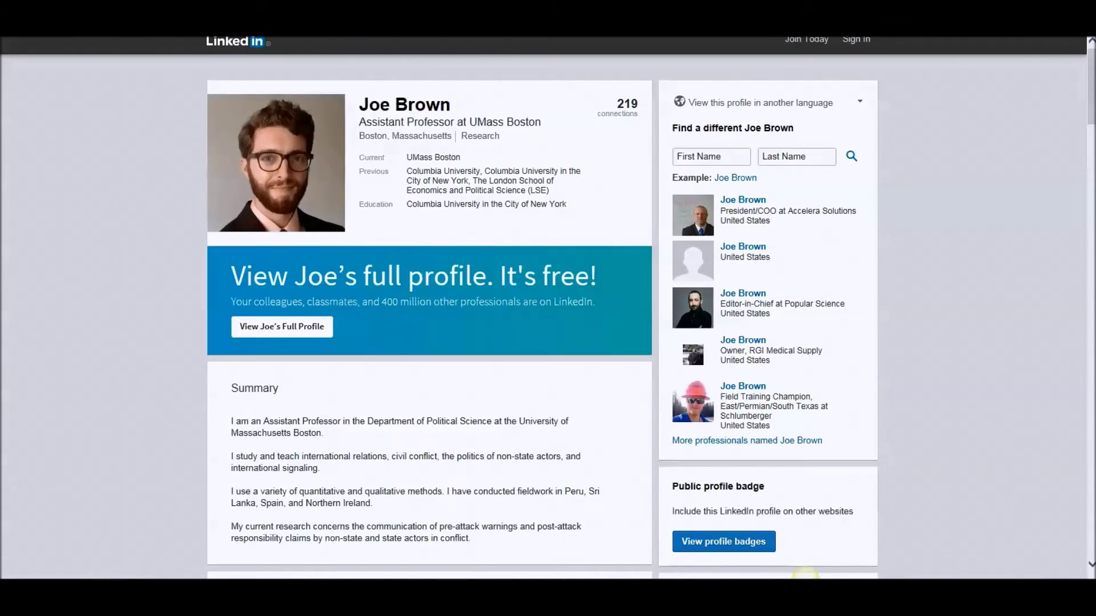
right_click(212, 38)
left_click(253, 60)
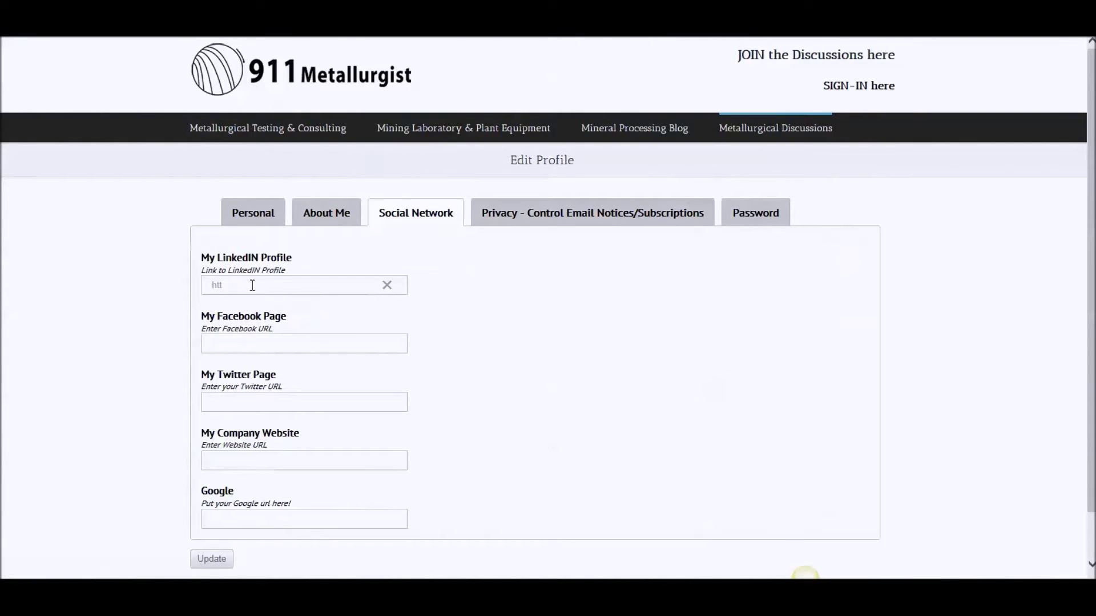
Replace the partial LinkedIn text with the copied LinkedIn profile URL
double_click(219, 285)
right_click(220, 285)
left_click(216, 285)
key("BackSpace")
key("BackSpace")
key("BackSpace")
key("ctrl+v")
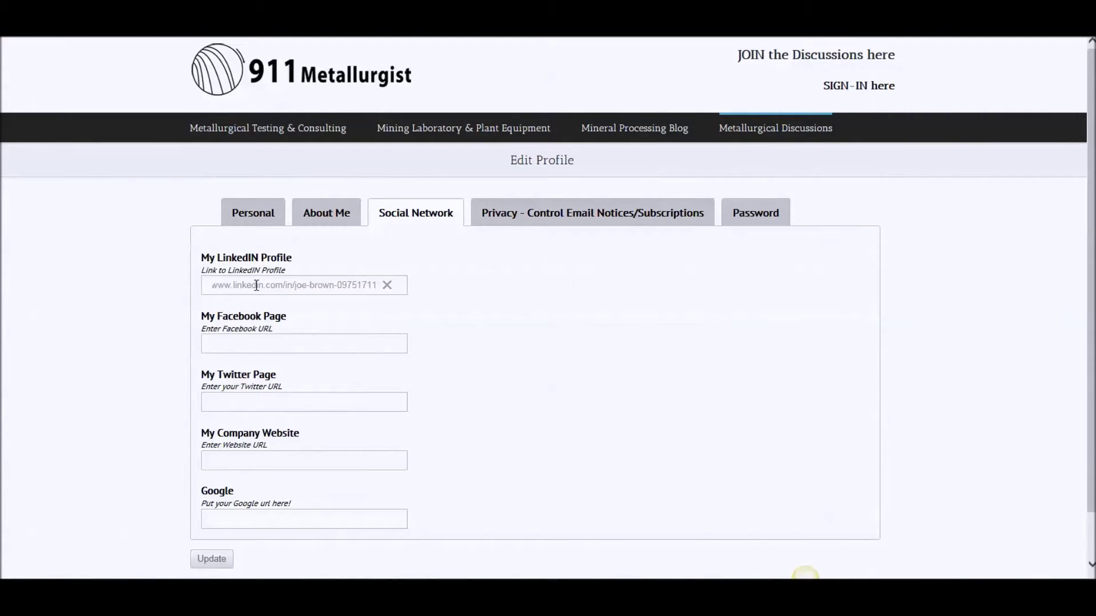
left_click(278, 343)
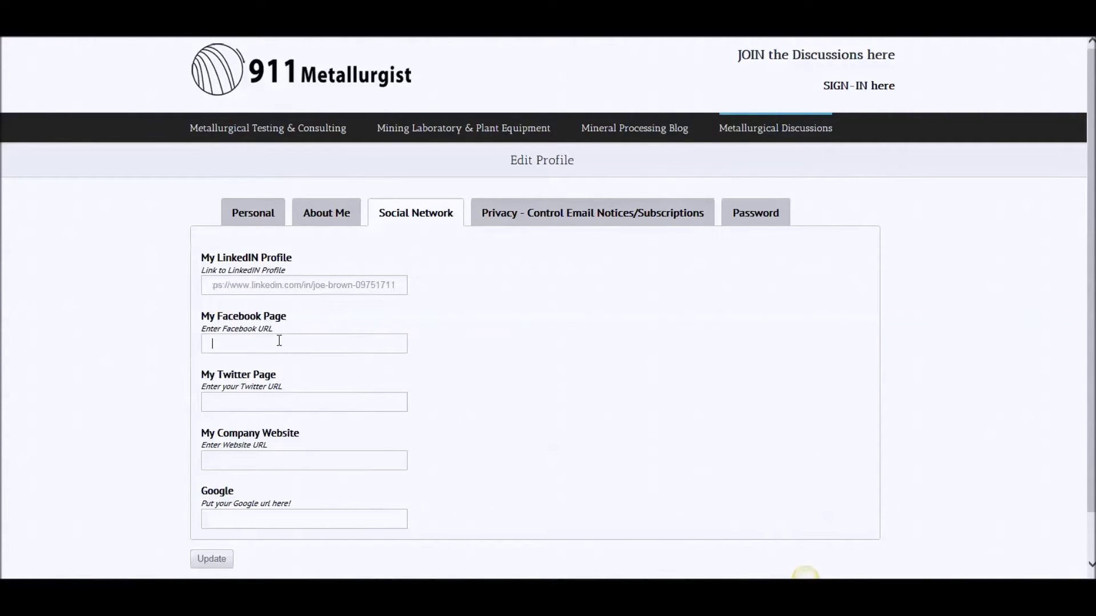
left_click(286, 407)
left_click(278, 459)
key("ctrl+v")
key("BackSpace")
key("BackSpace")
key("BackSpace")
key("BackSpace")
key("BackSpace")
key("BackSpace")
key("BackSpace")
key("BackSpace")
key("BackSpace")
key("BackSpace")
key("BackSpace")
key("BackSpace")
key("BackSpace")
key("BackSpace")
key("BackSpace")
key("BackSpace")
key("BackSpace")
key("BackSpace")
key("BackSpace")
key("BackSpace")
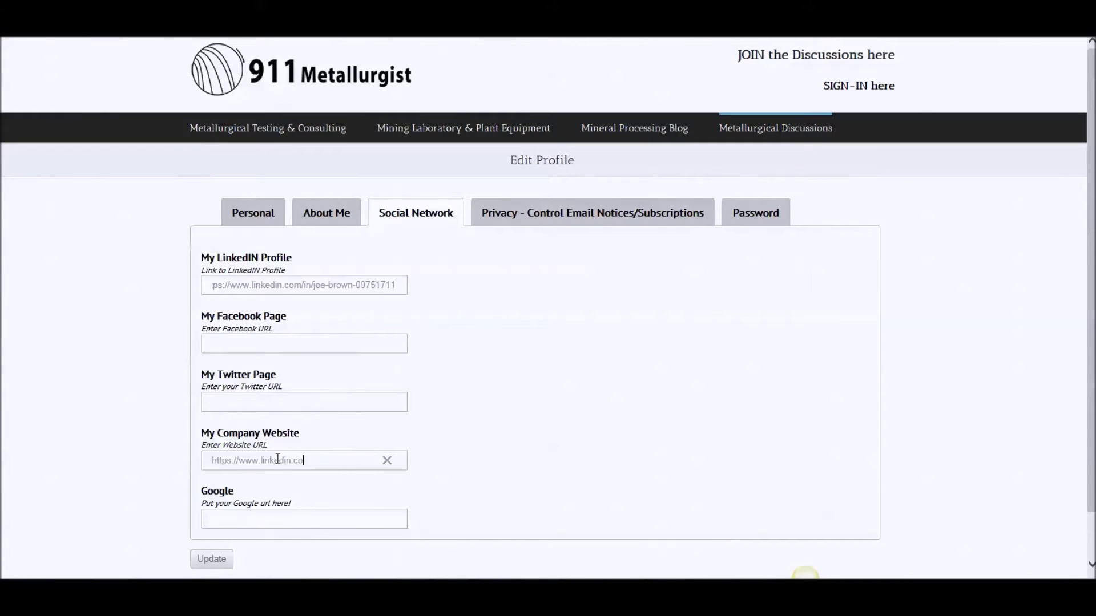
key("BackSpace")
key("BackSpace")
key("BackSpace")
key("BackSpace")
key("BackSpace")
key("BackSpace")
key("BackSpace")
key("BackSpace")
key("BackSpace")
type("myconsultantingco.com")
Submit the Edit Profile form with the new social links and close the extra browser tab
left_click(274, 526)
left_click(219, 560)
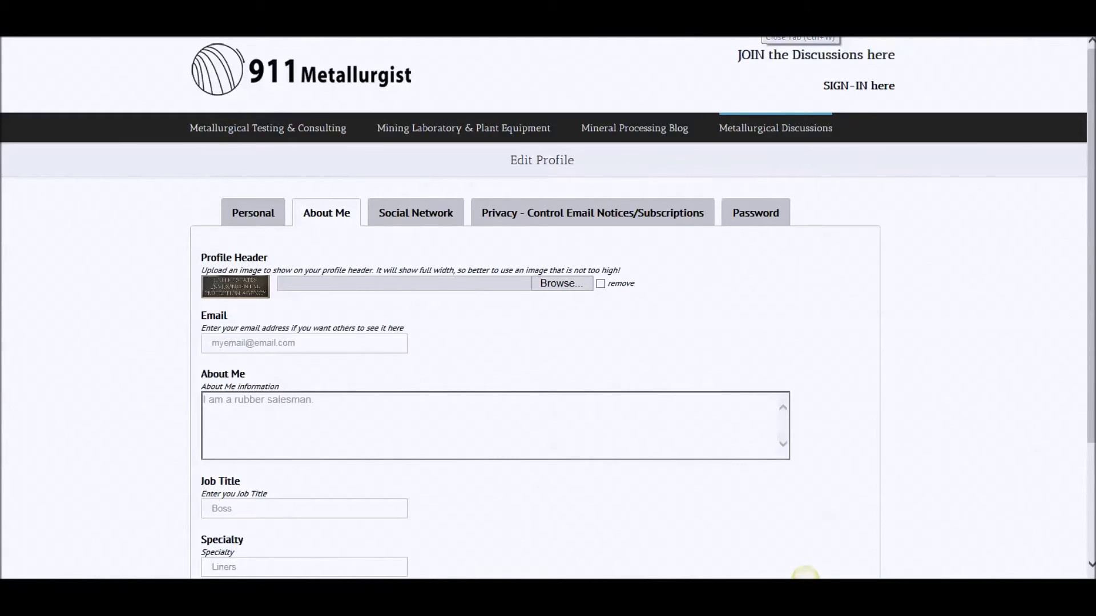
key("ctrl+w")
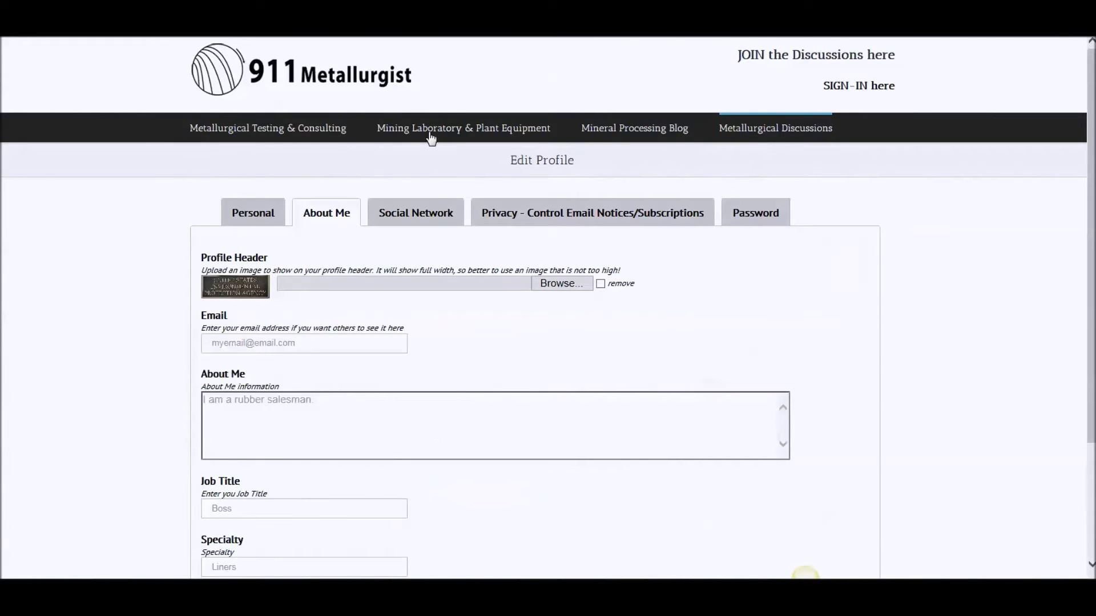
Move past the Social Network and Password tabs to the Privacy - Control Email Notices/Subscriptions settings
left_click(437, 222)
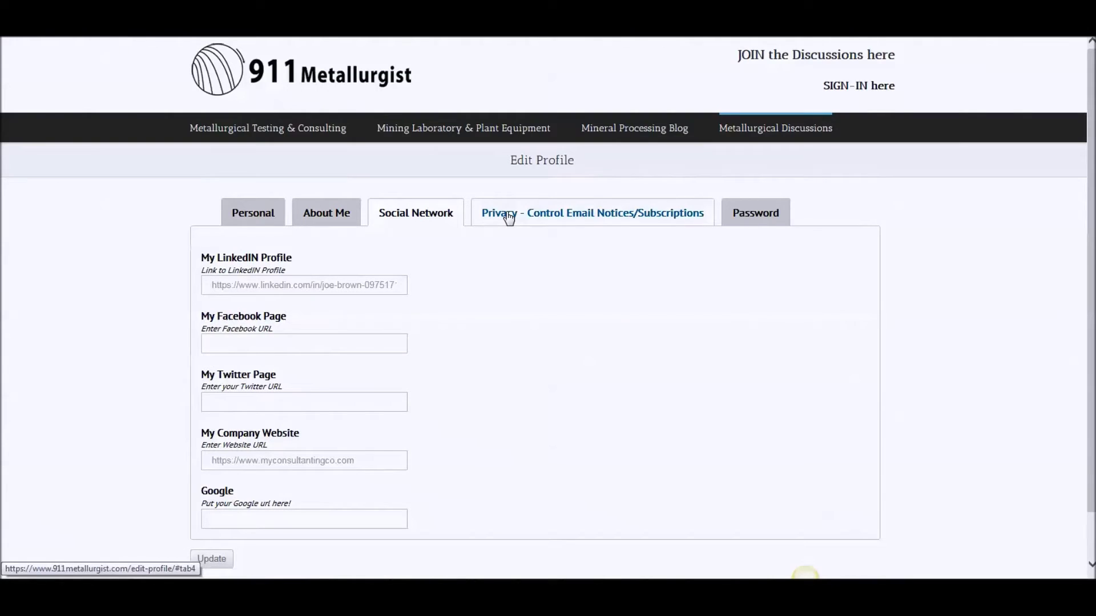
left_click(766, 218)
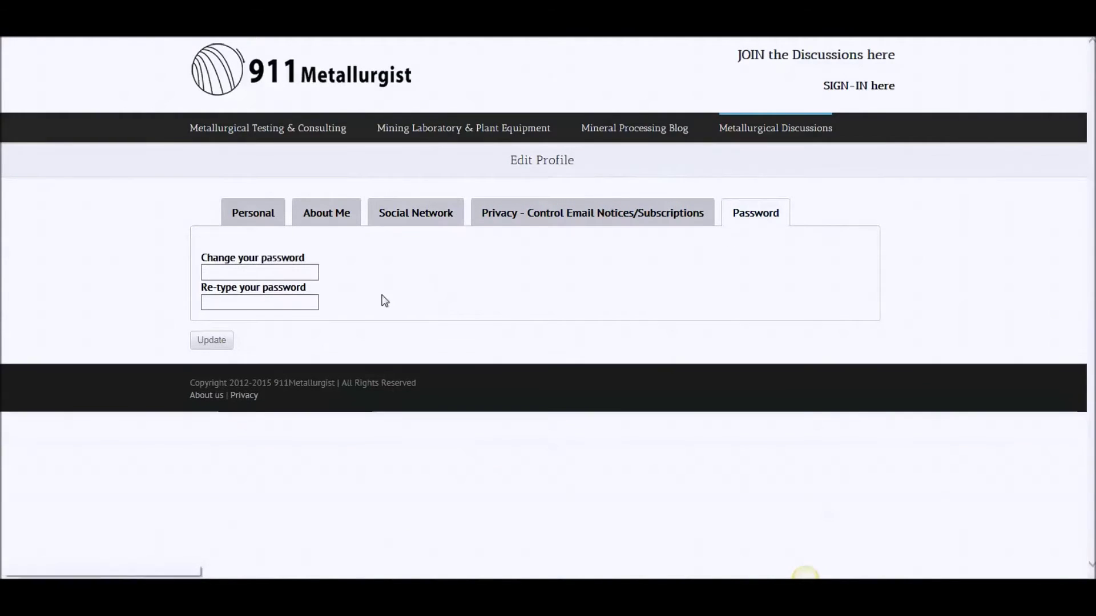
left_click(563, 208)
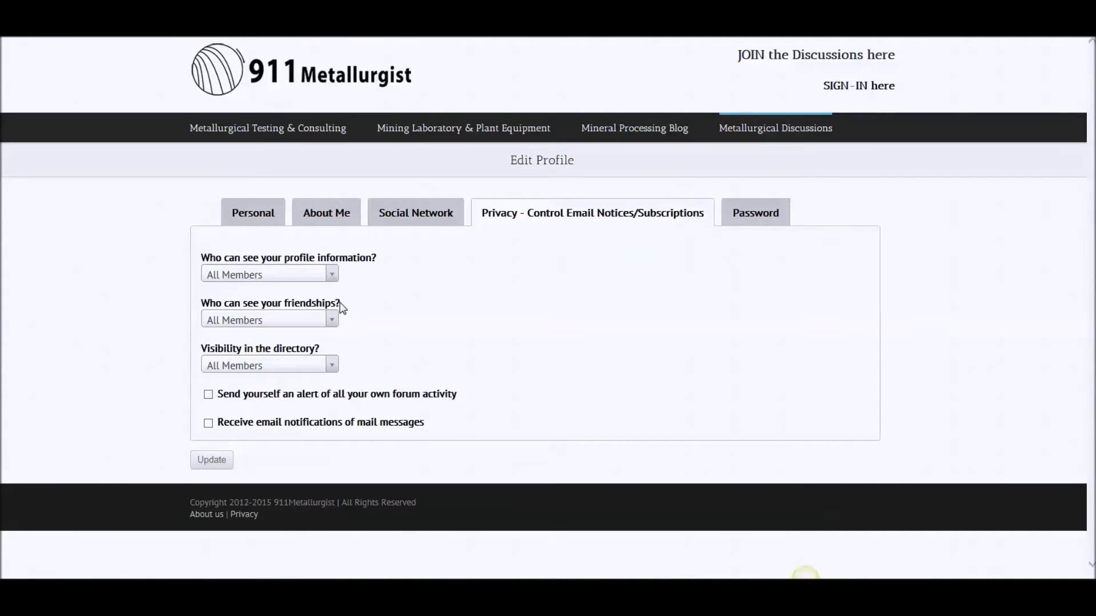
left_click(229, 327)
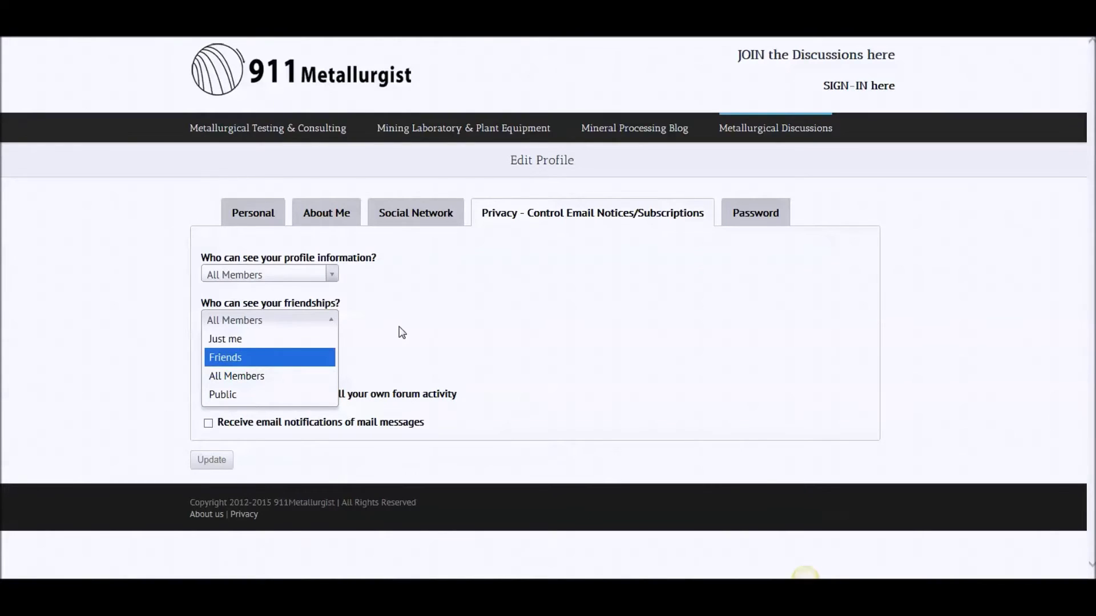
Set friendship visibility to Just me and keep profile information visible to All Members
left_click(281, 342)
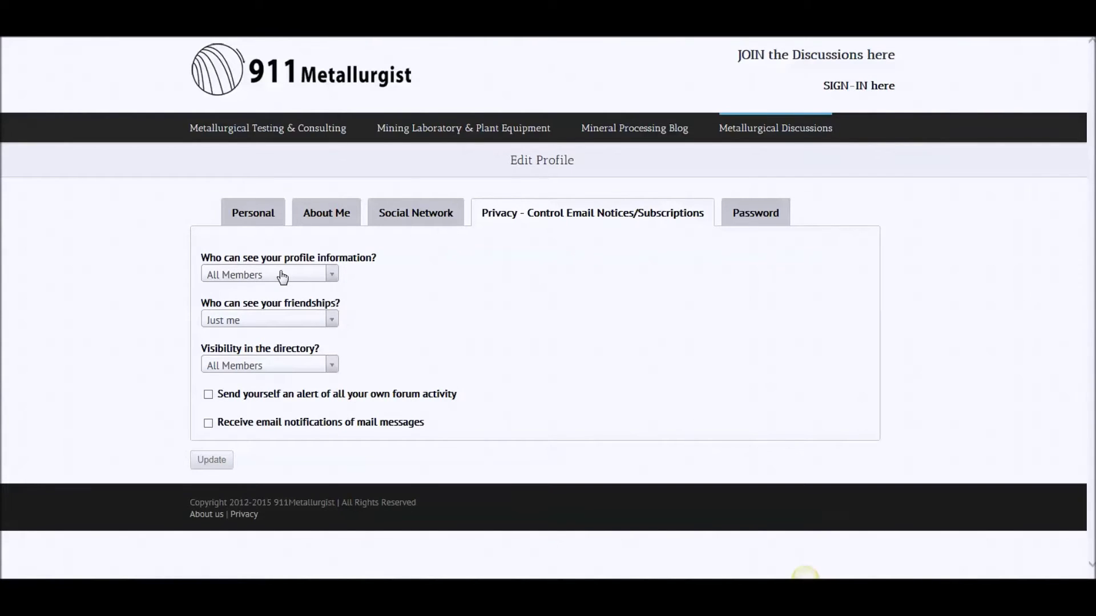
left_click(282, 276)
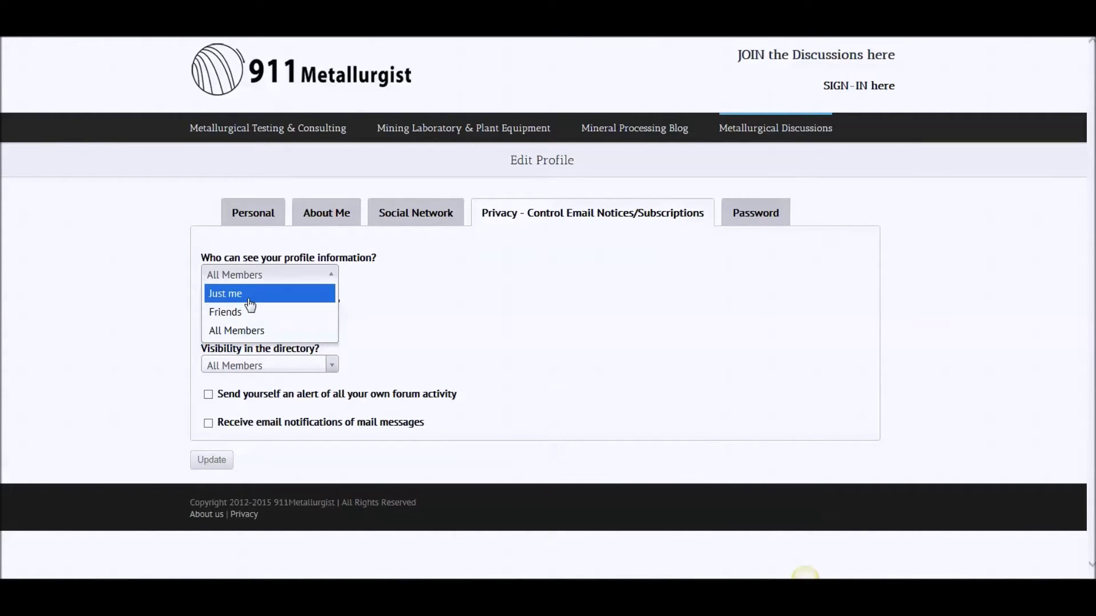
left_click(255, 333)
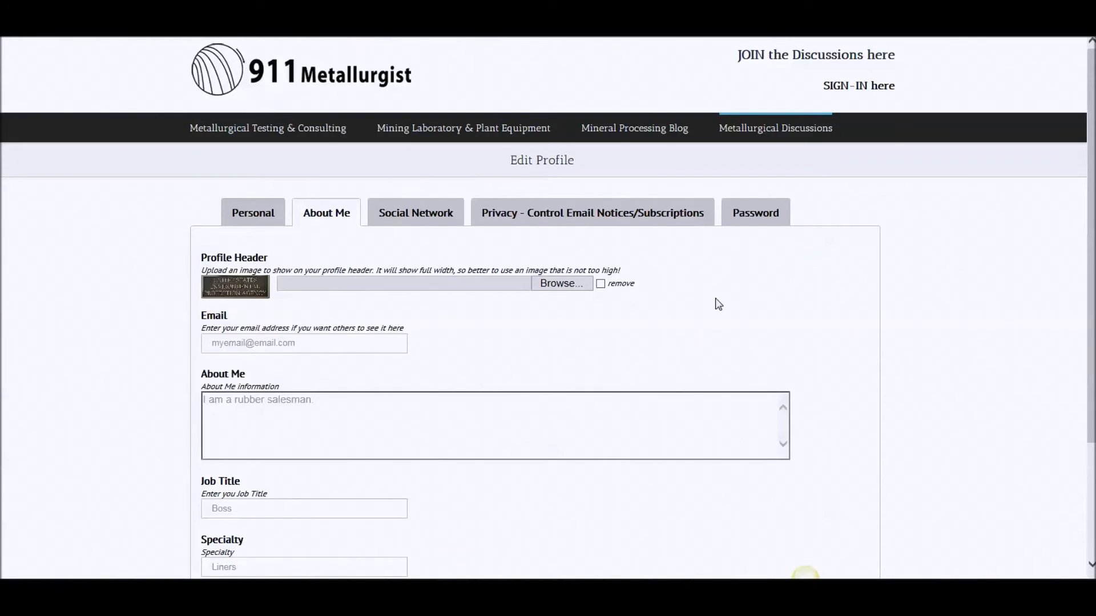
Go through Metallurgical Discussions and the members galleries to the Members Directory
mouse_move(754, 134)
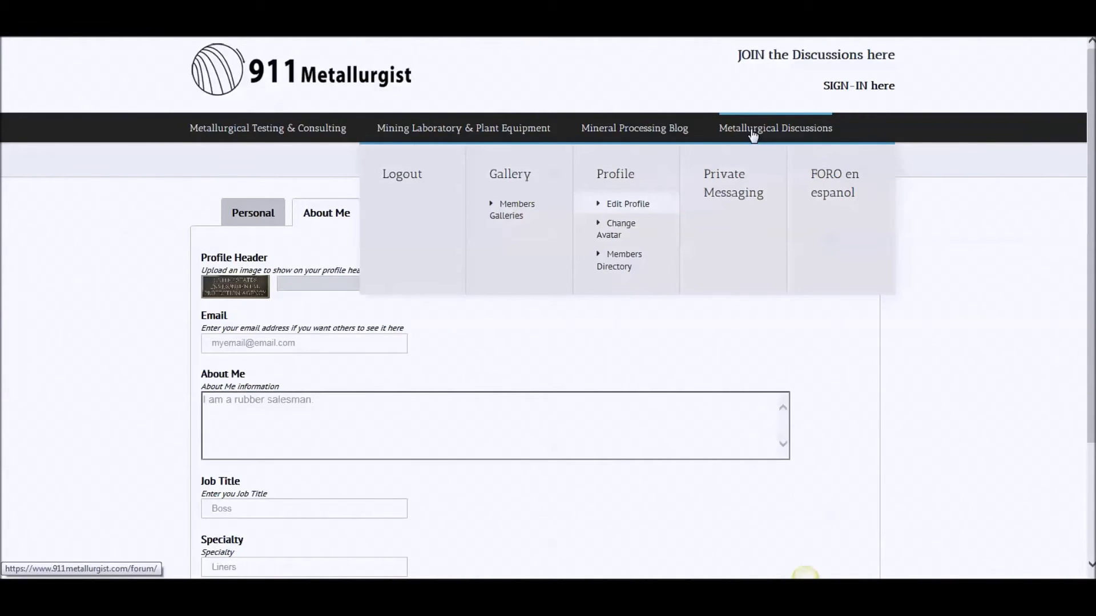
left_click(753, 131)
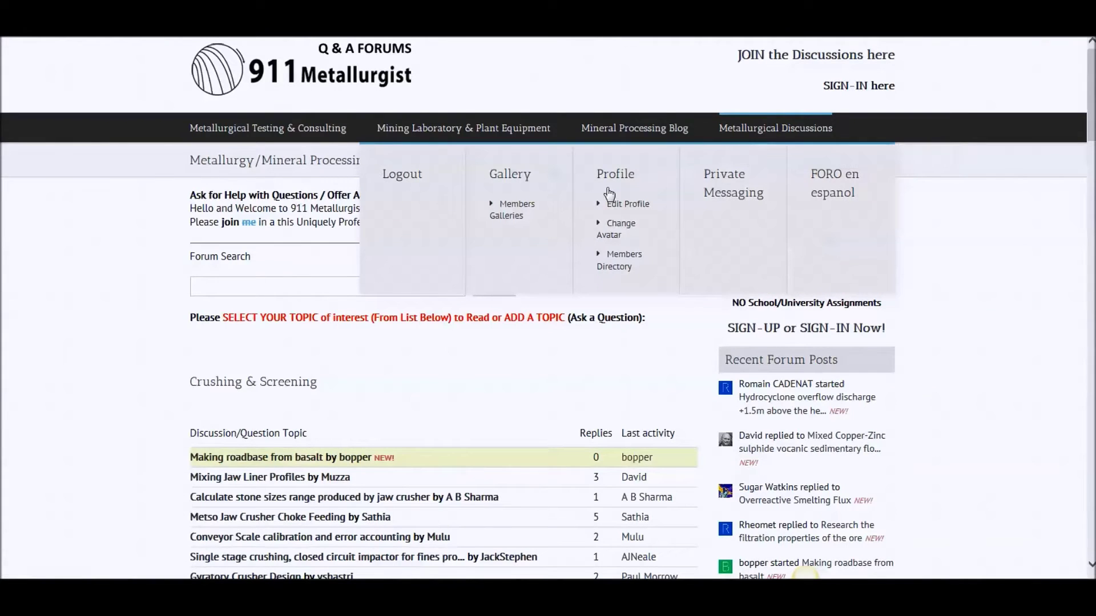
left_click(519, 212)
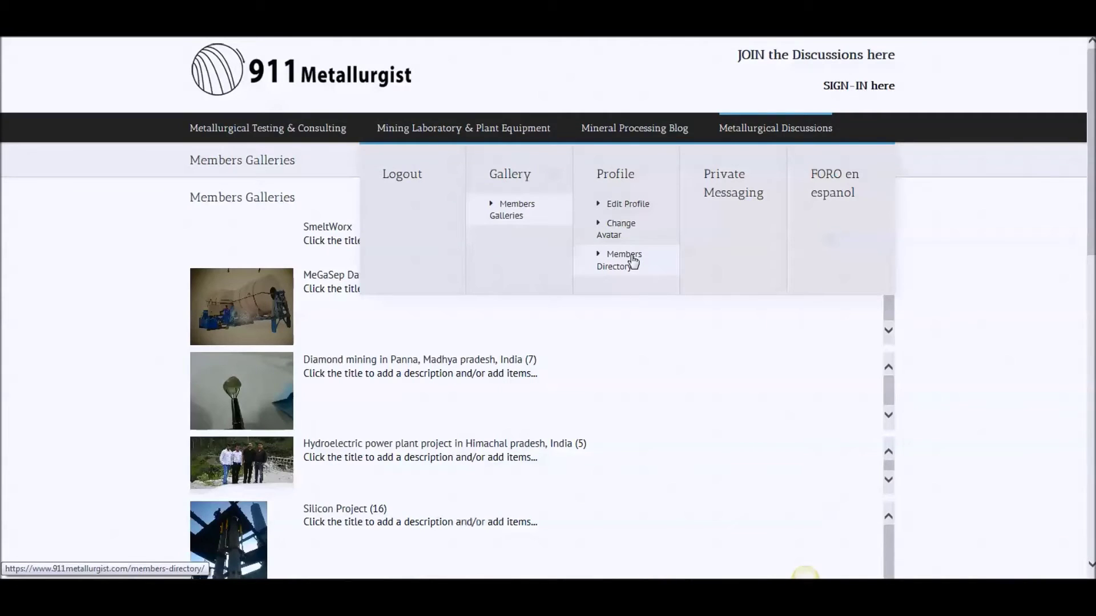
left_click(633, 261)
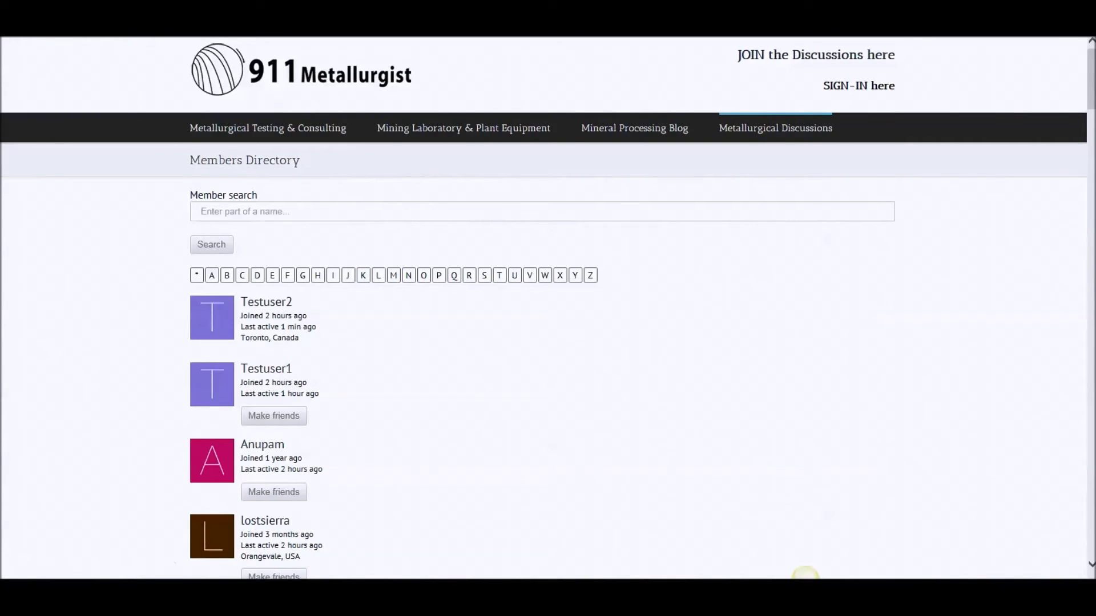
scroll(548, 308, "down", 2)
scroll(604, 160, "up", 2)
mouse_move(756, 138)
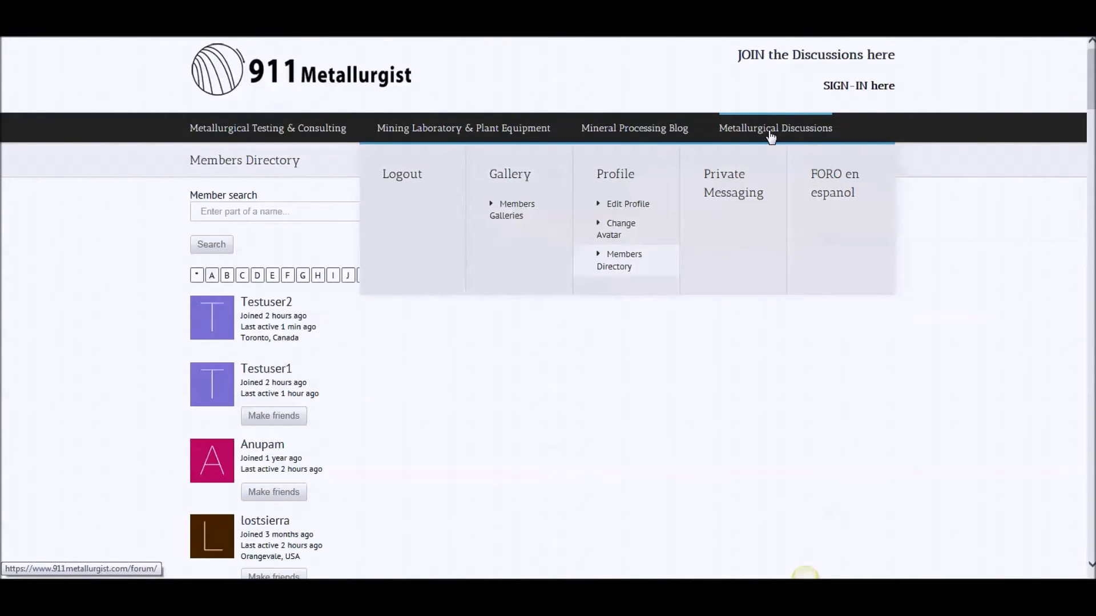
Open the Mixed Copper-Zinc flotation thread and view the replying member's profile
left_click(771, 131)
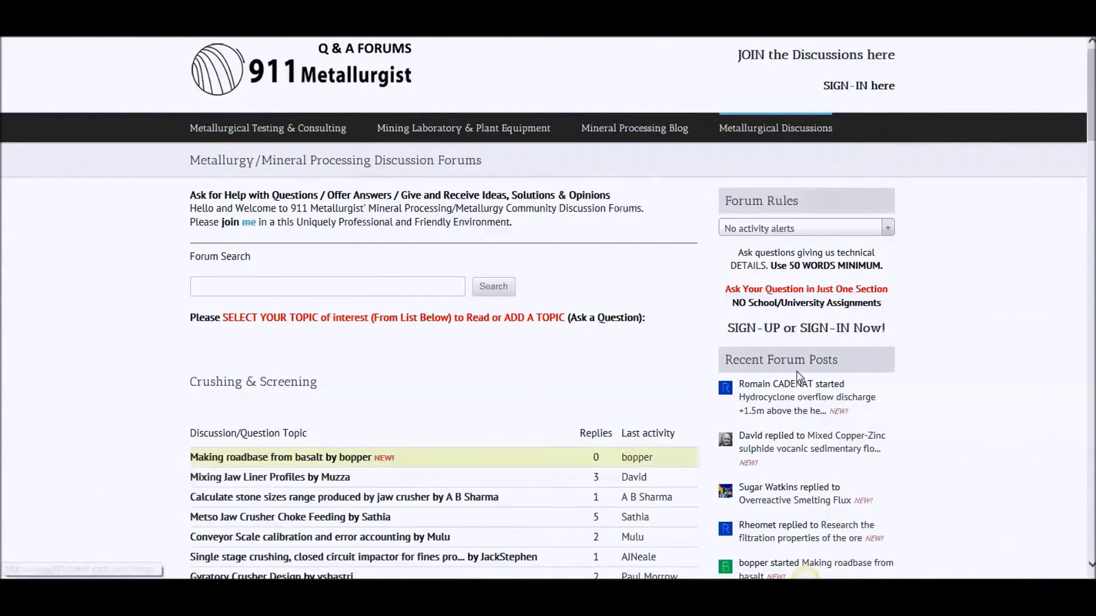
left_click(849, 441)
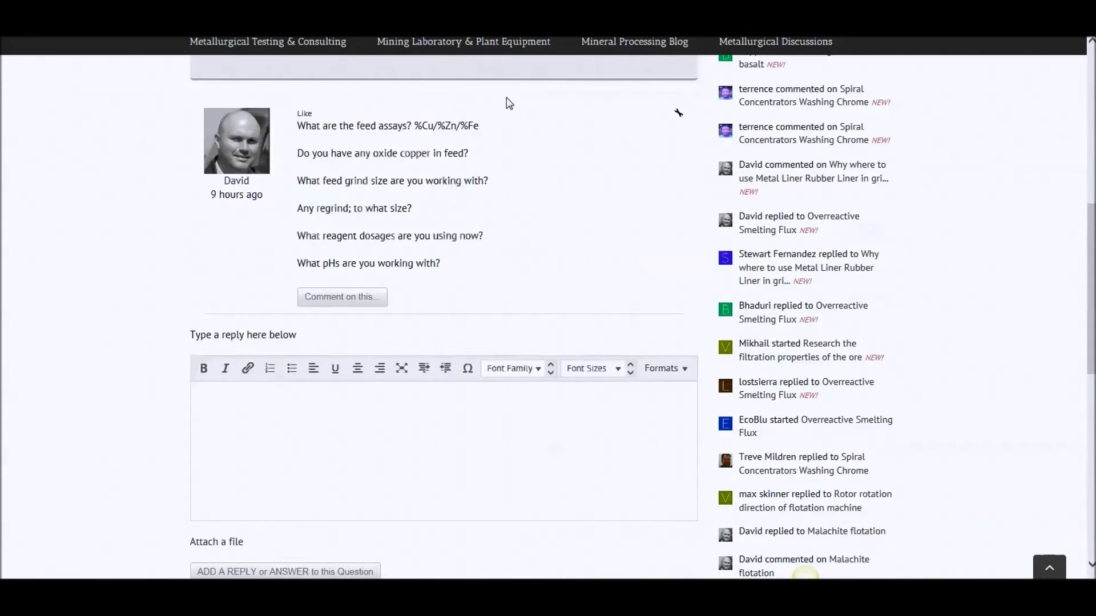
scroll(509, 104, "up", 3)
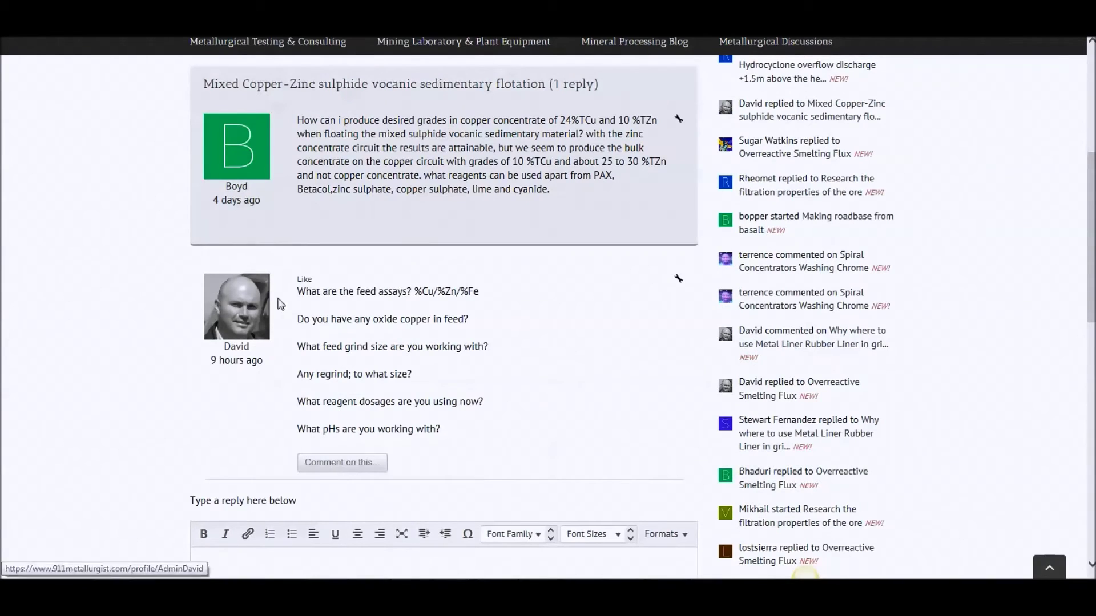
left_click(238, 347)
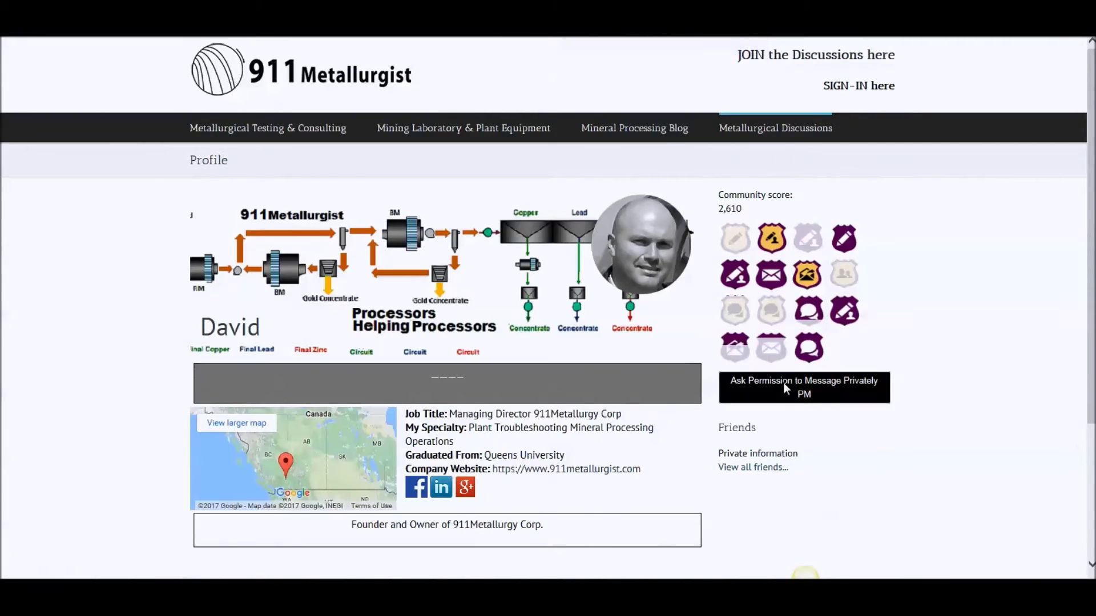
Ask that member for permission to message privately, then return to the Members Directory
left_click(842, 389)
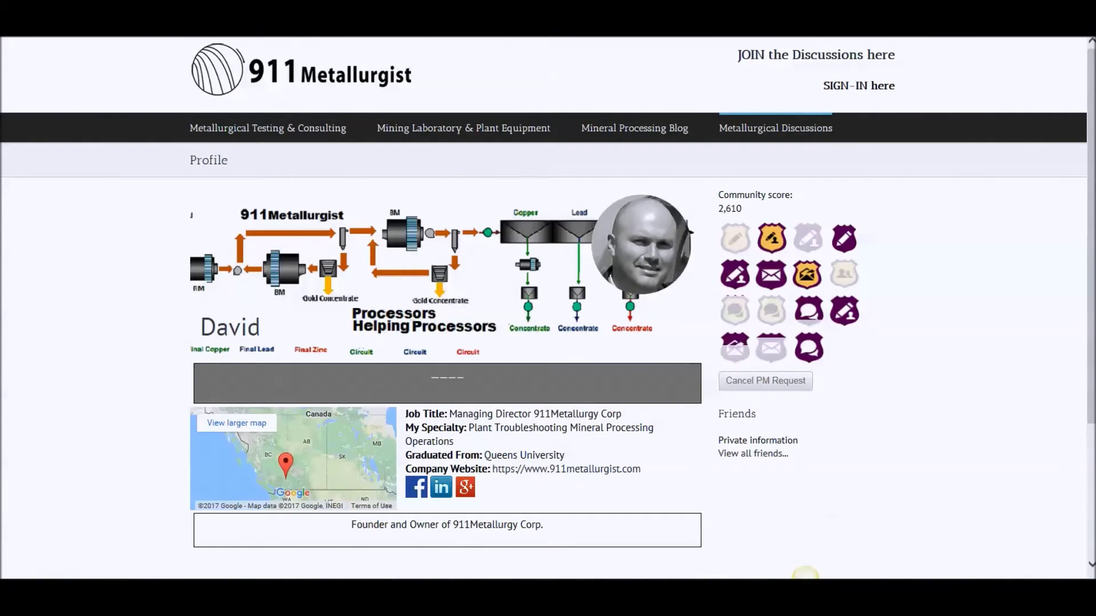
key("alt+Left")
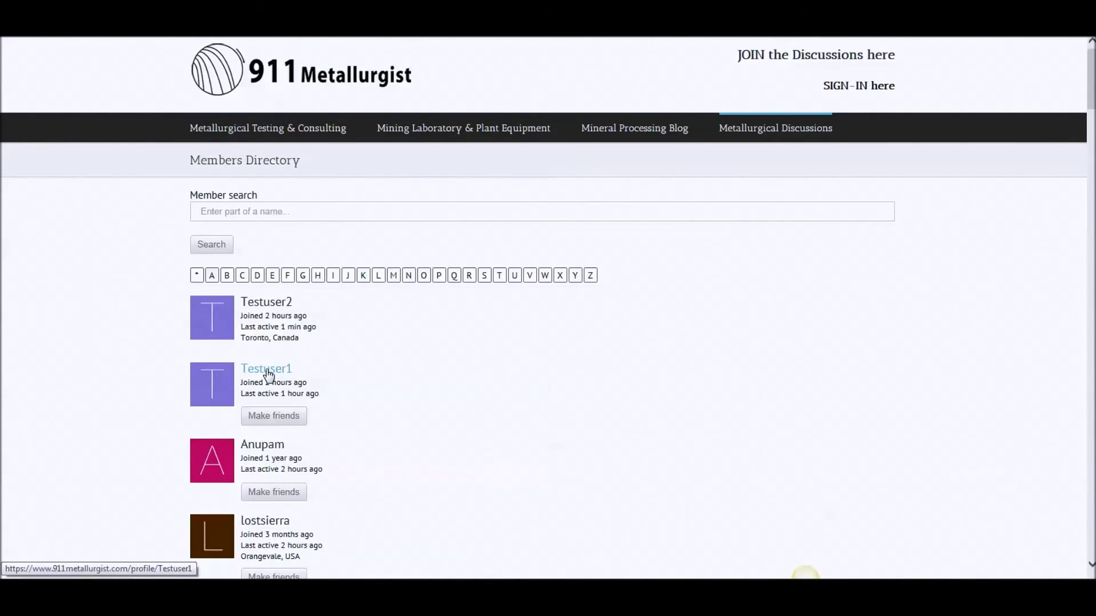
Send the second test account a Make friends request and open its profile
left_click(275, 416)
left_click(276, 371)
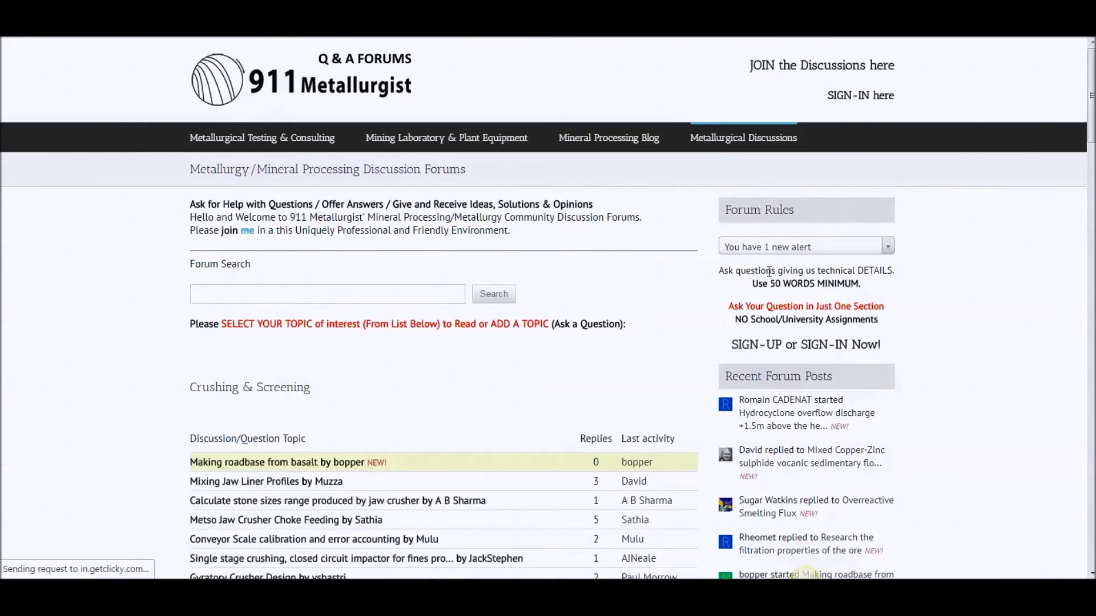
Open the Friendship request from the new alerts list to see the pending PM request
left_click(777, 248)
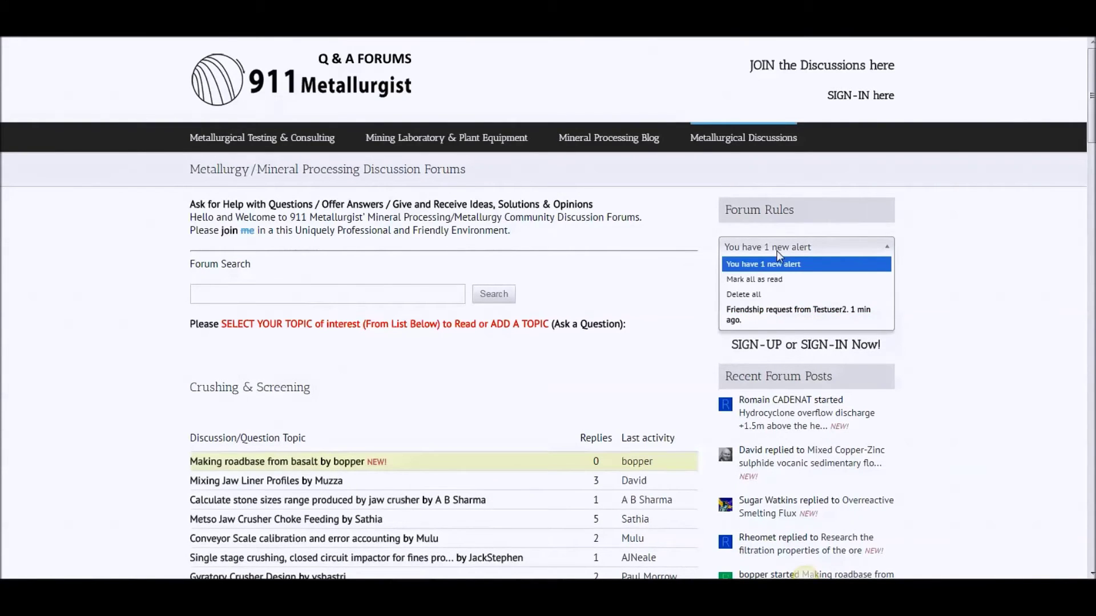
left_click(785, 316)
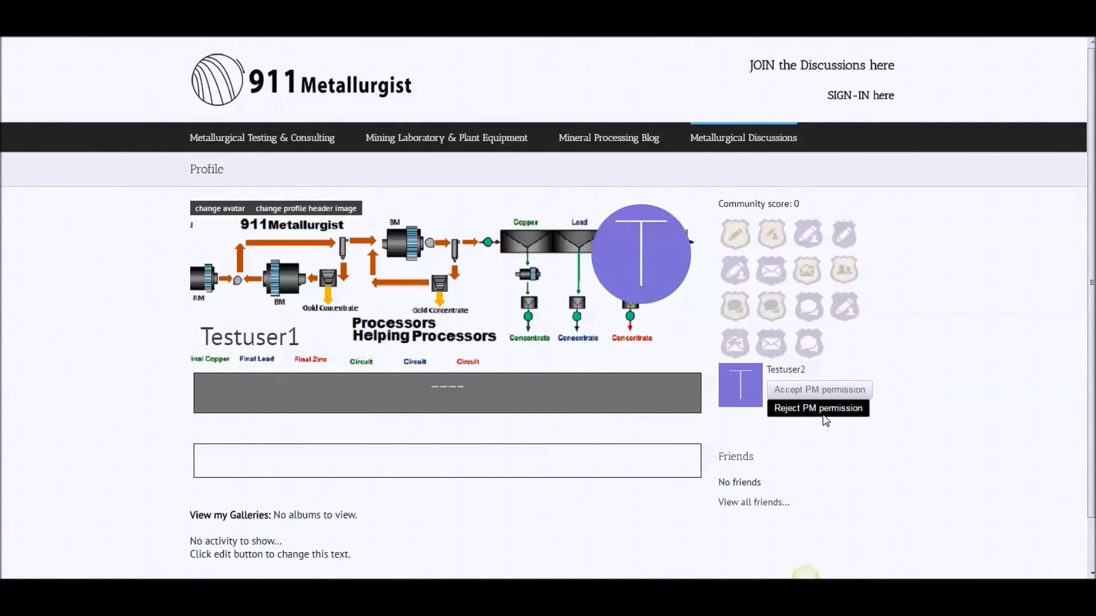
Accept the private messaging permission request, then switch to the other browser window
left_click(824, 392)
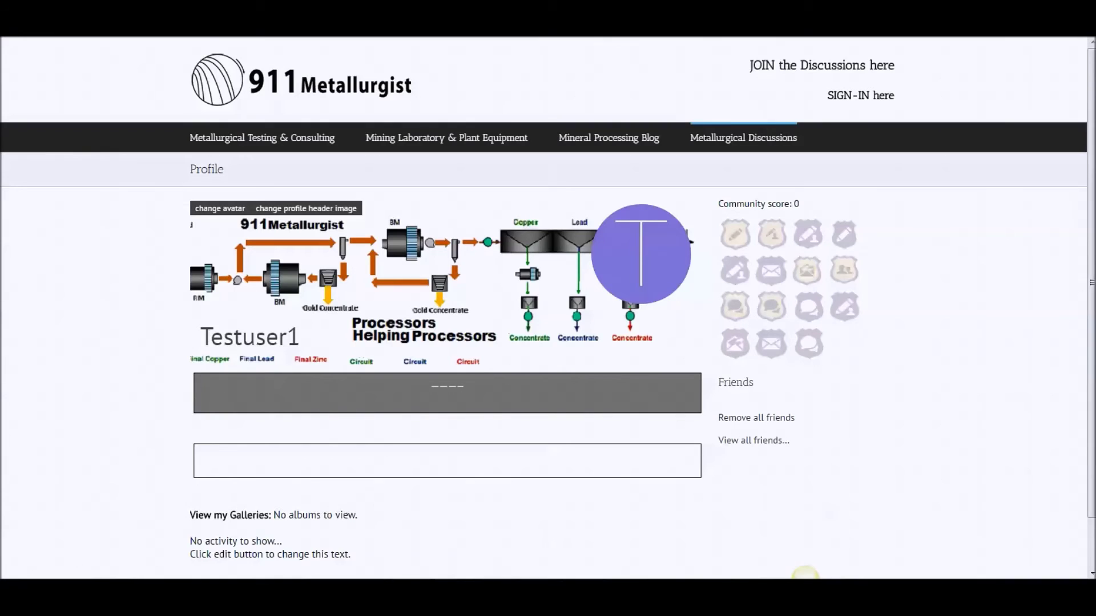
mouse_move(453, 597)
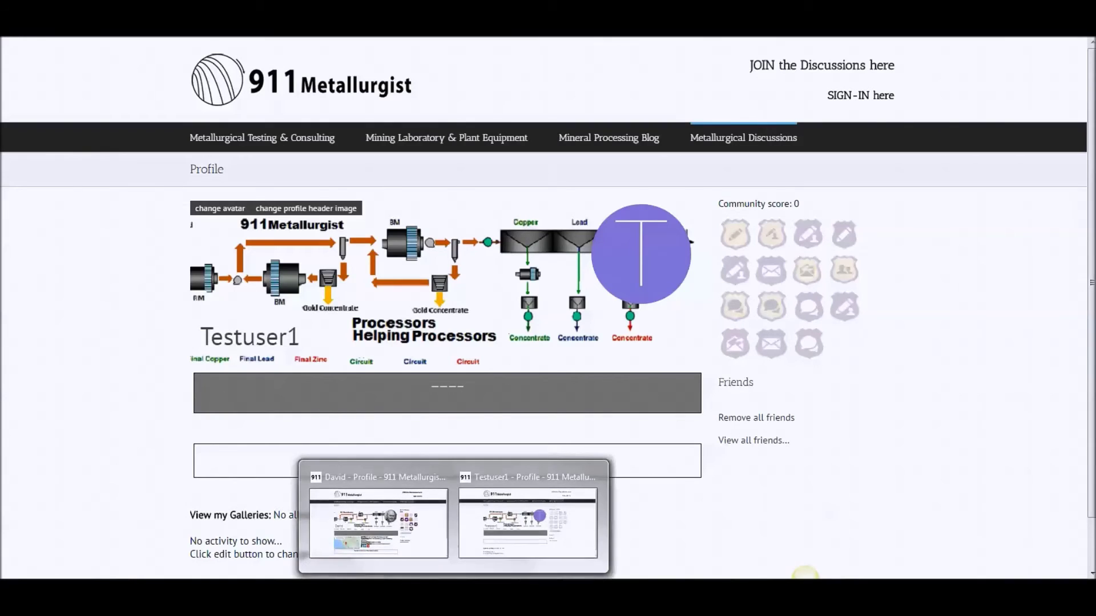
left_click(478, 549)
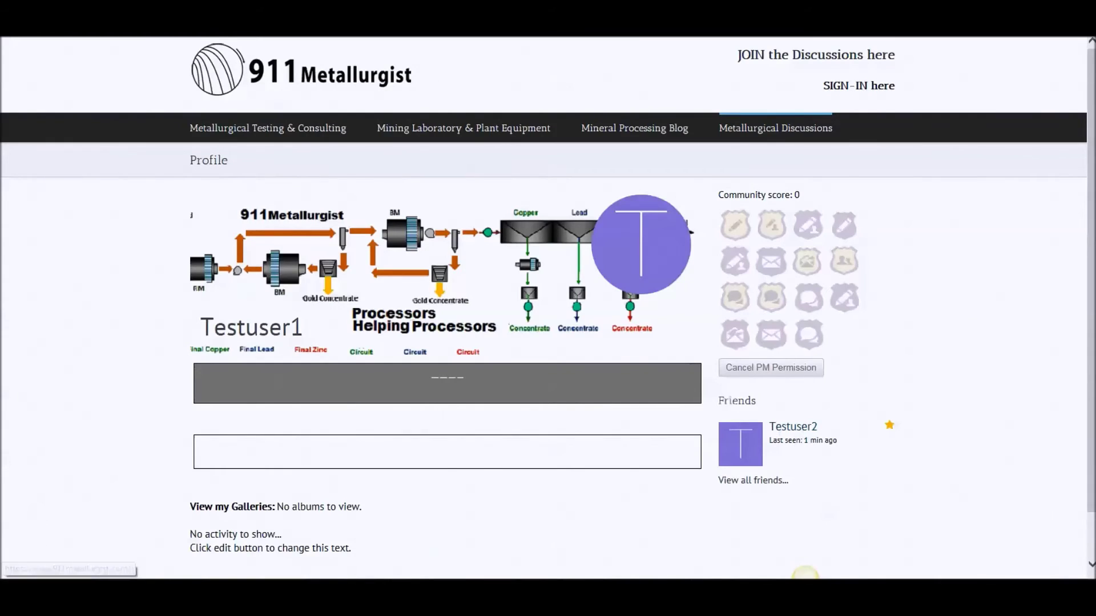
Open Private Messaging from the Metallurgical Discussions menu to get a blank new-message form
left_click(805, 574)
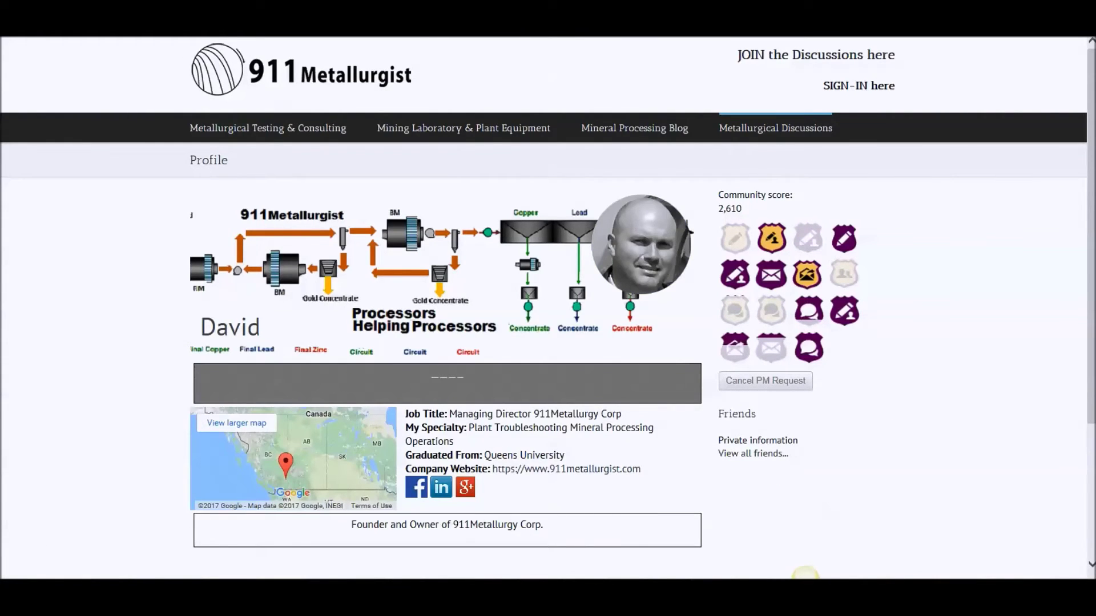
key("alt+Left")
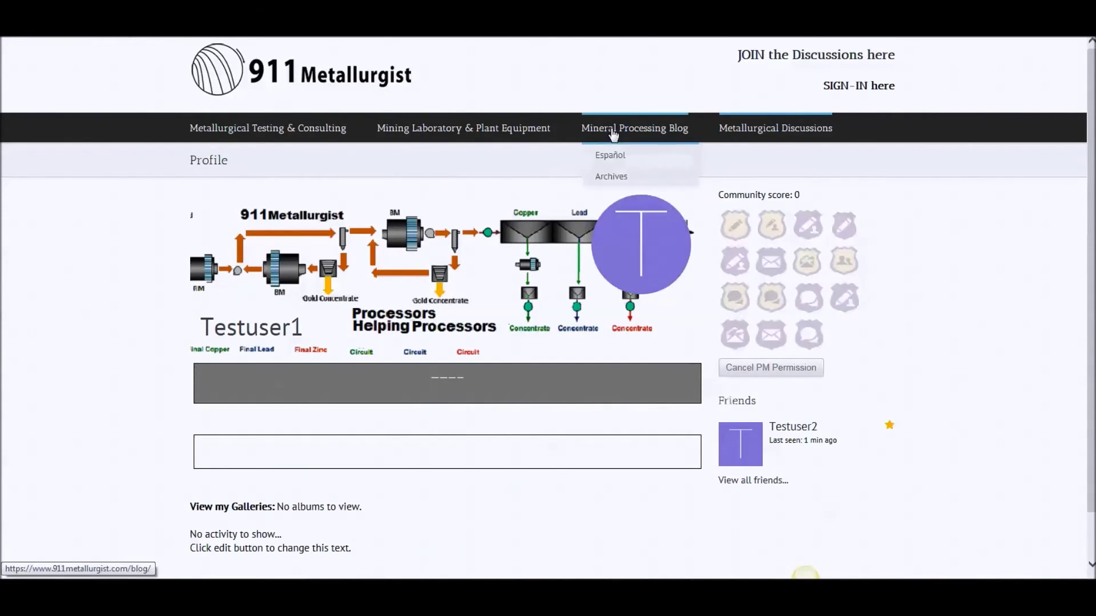
mouse_move(760, 128)
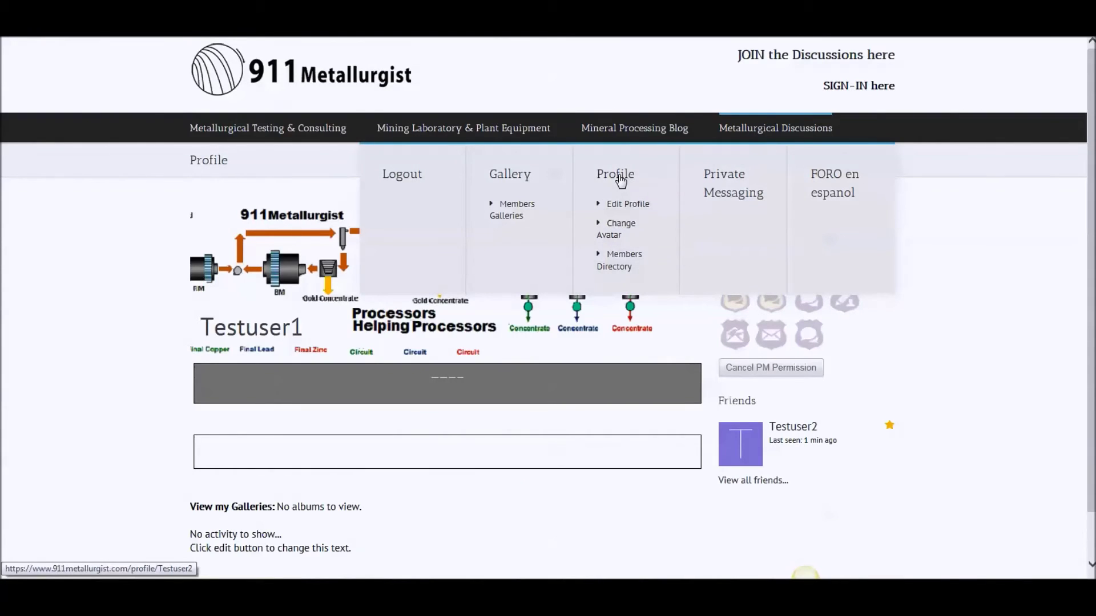
left_click(737, 179)
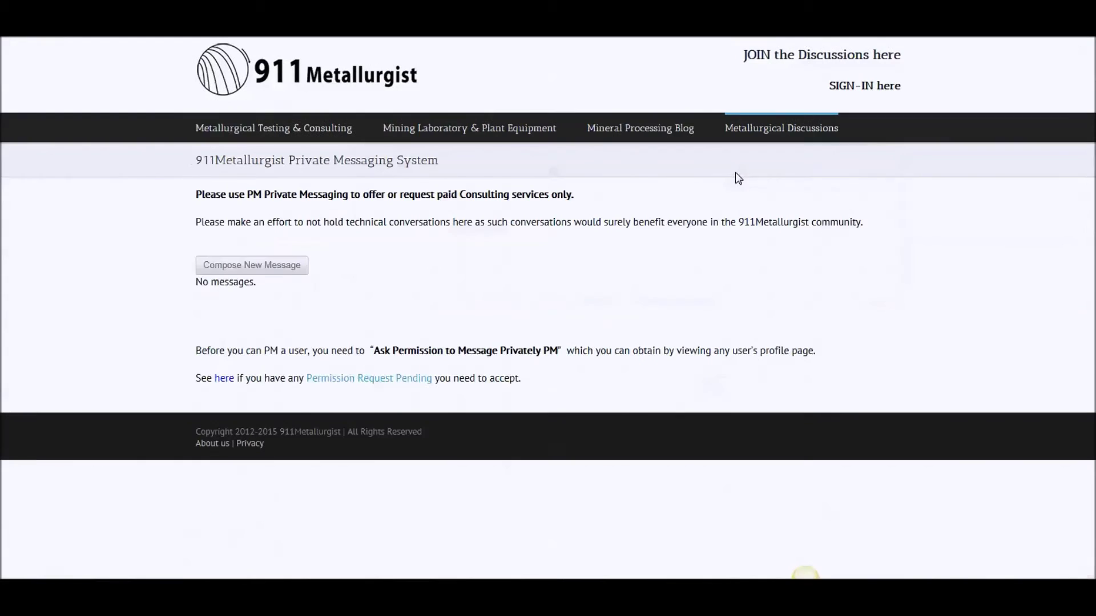
Compose and send the other test account a message with subject 'Hello' and body 'Can you help me?'
left_click(287, 268)
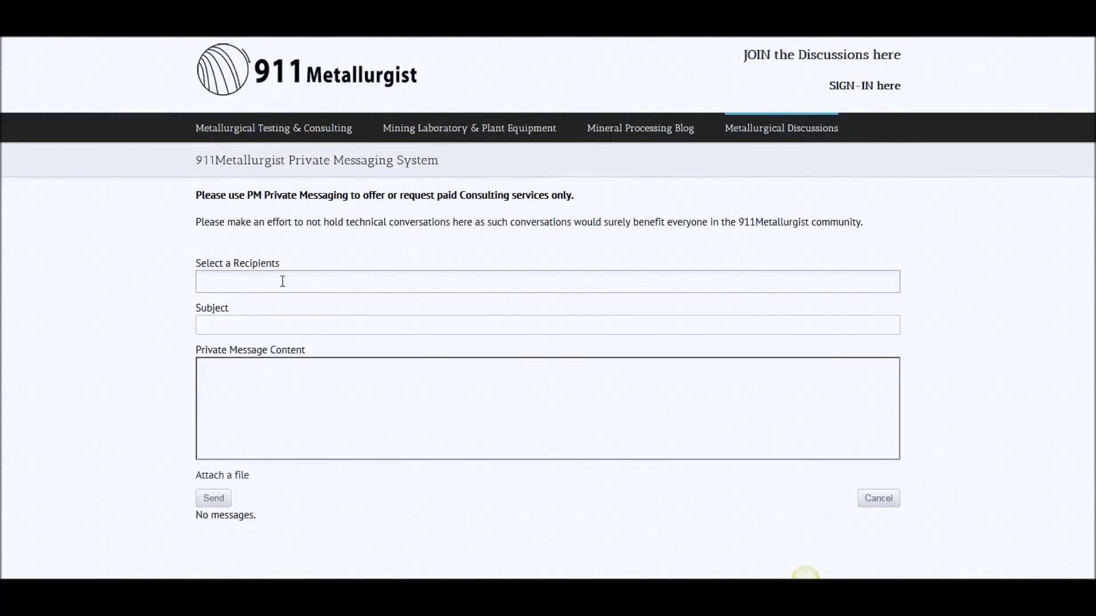
left_click(284, 286)
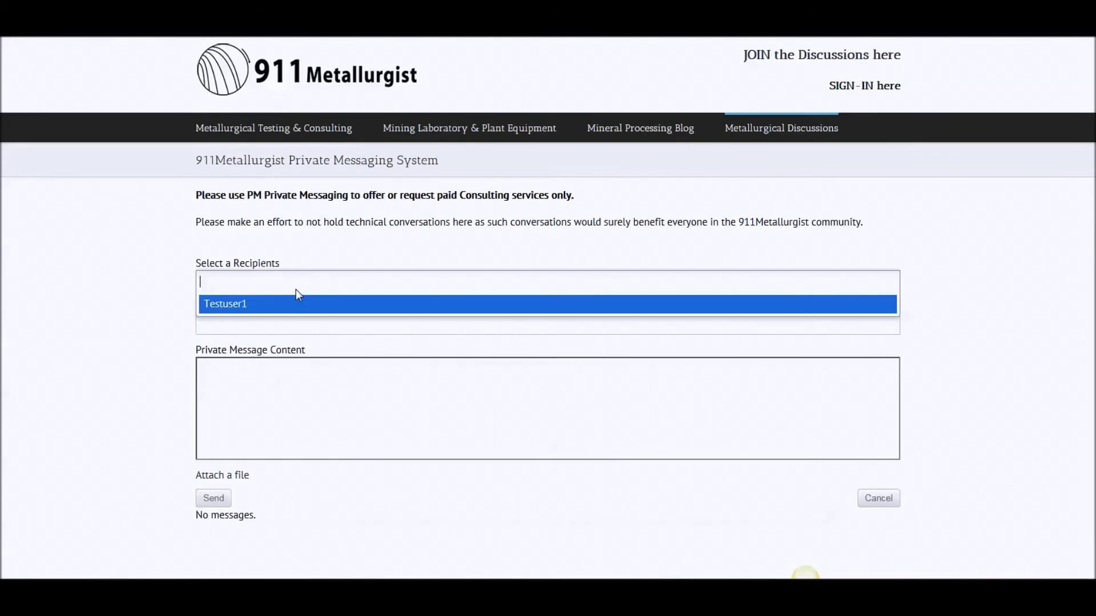
left_click(220, 305)
left_click(228, 330)
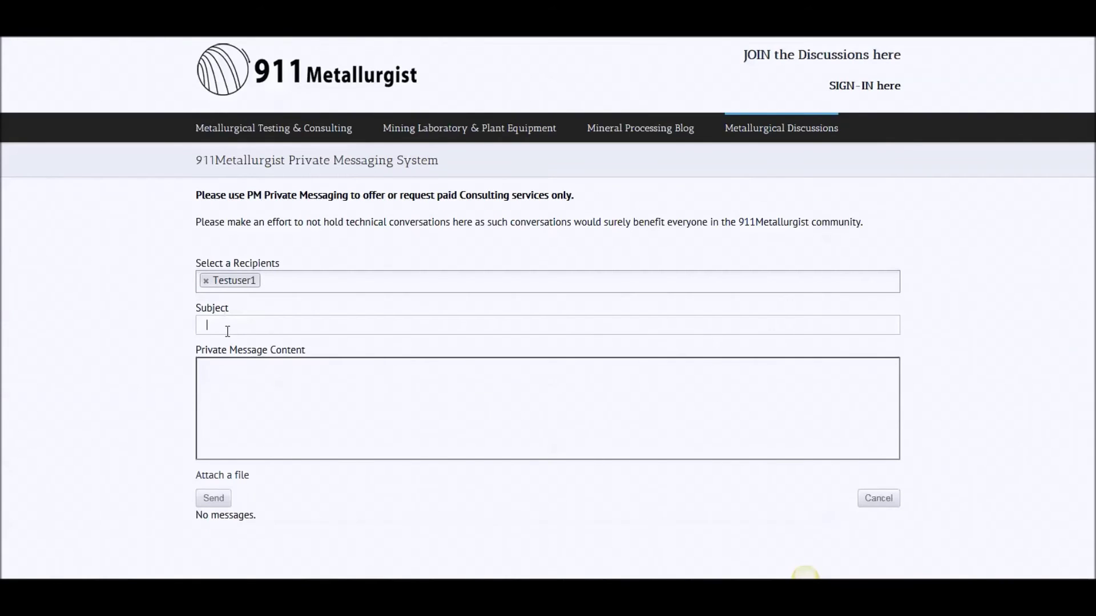
type("Hello")
key("Tab")
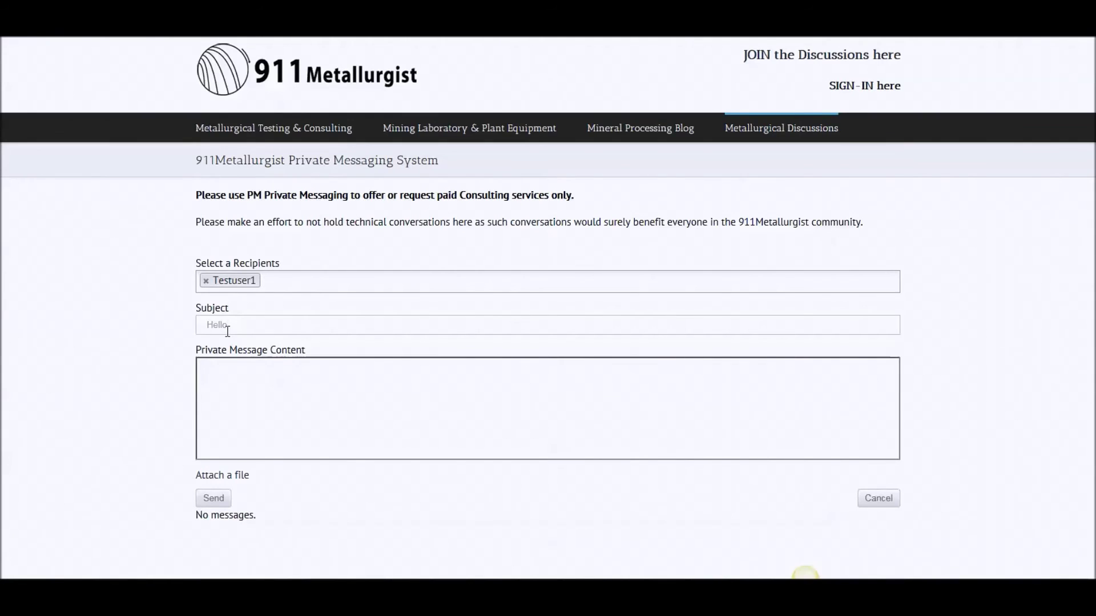
type("Can you he")
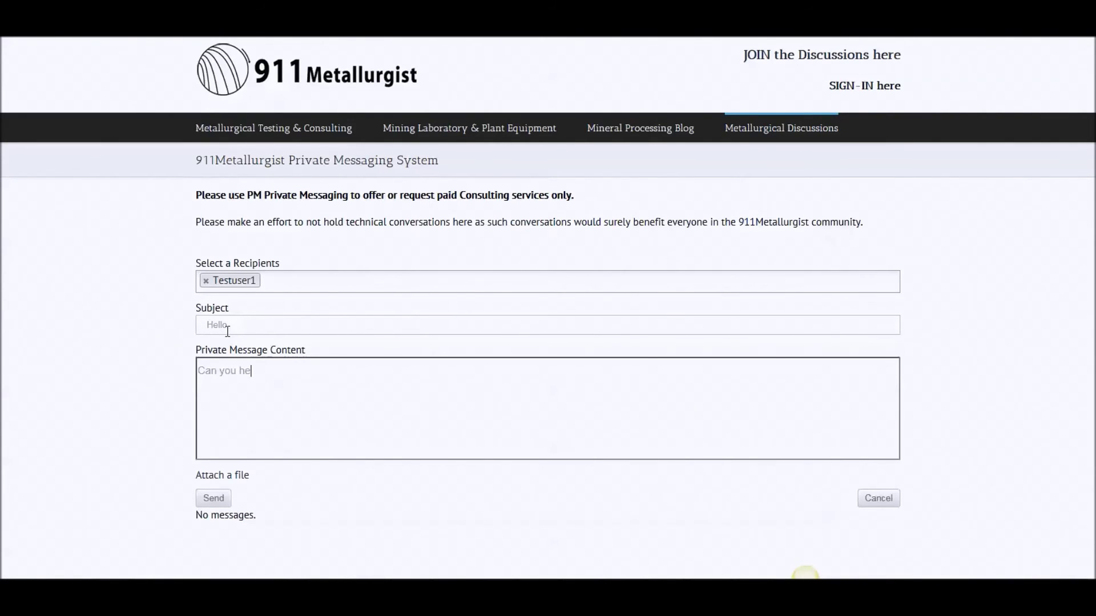
type("lp me?")
left_click(213, 500)
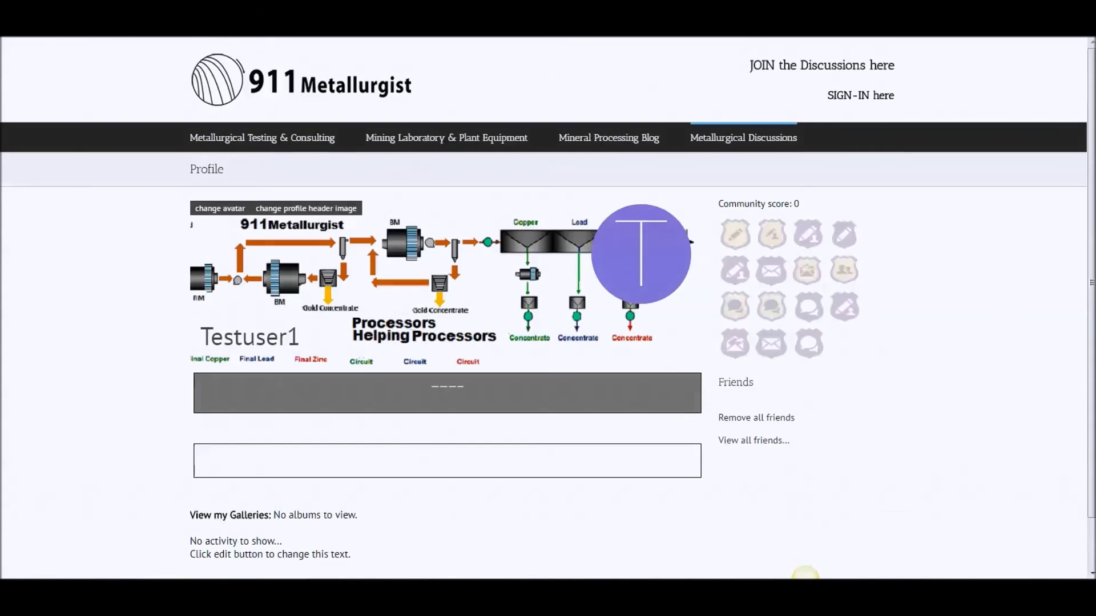
From Metallurgical Discussions, open the new alert to view the received 'Hello' private message
mouse_move(733, 148)
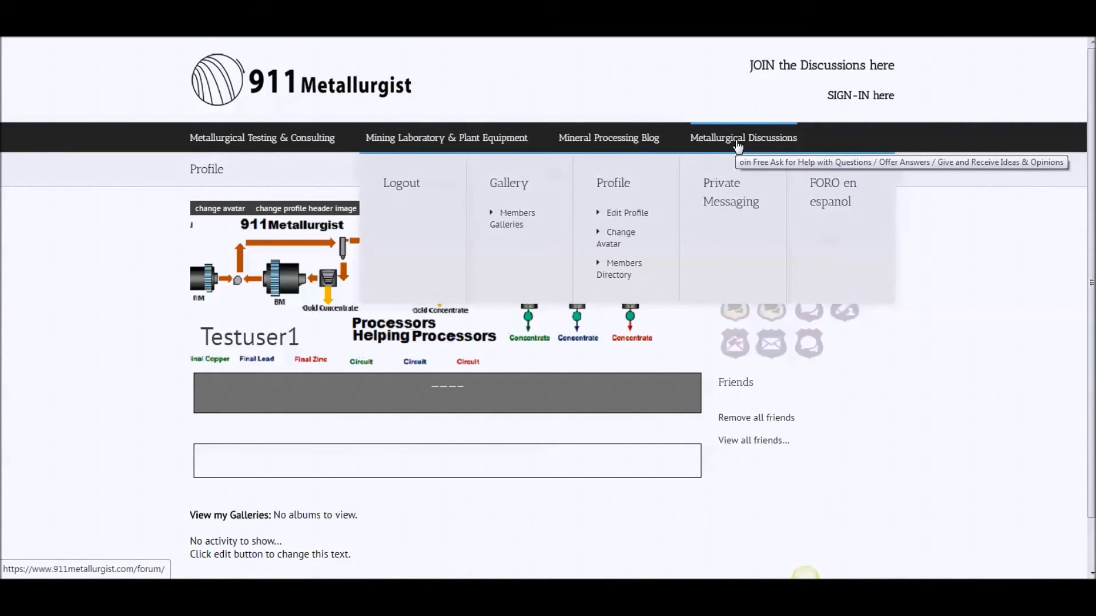
left_click(736, 144)
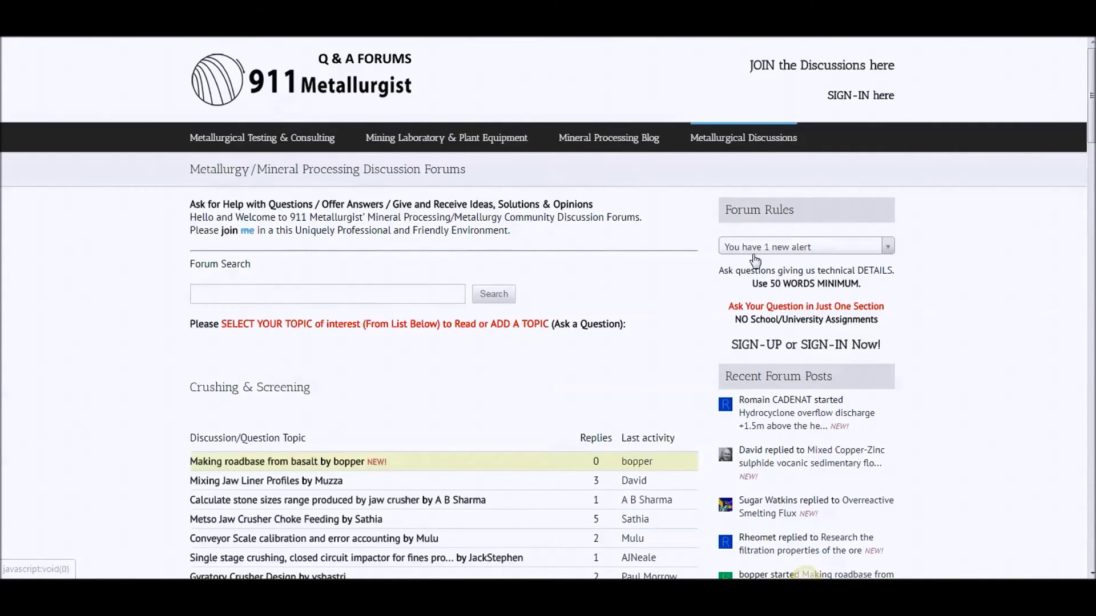
left_click(789, 250)
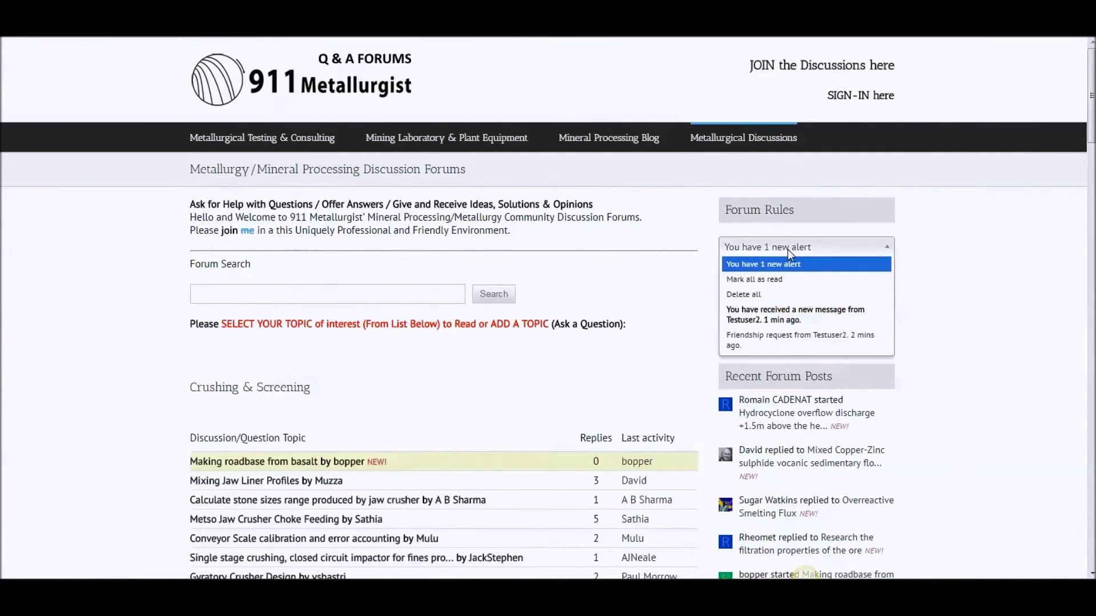
left_click(796, 317)
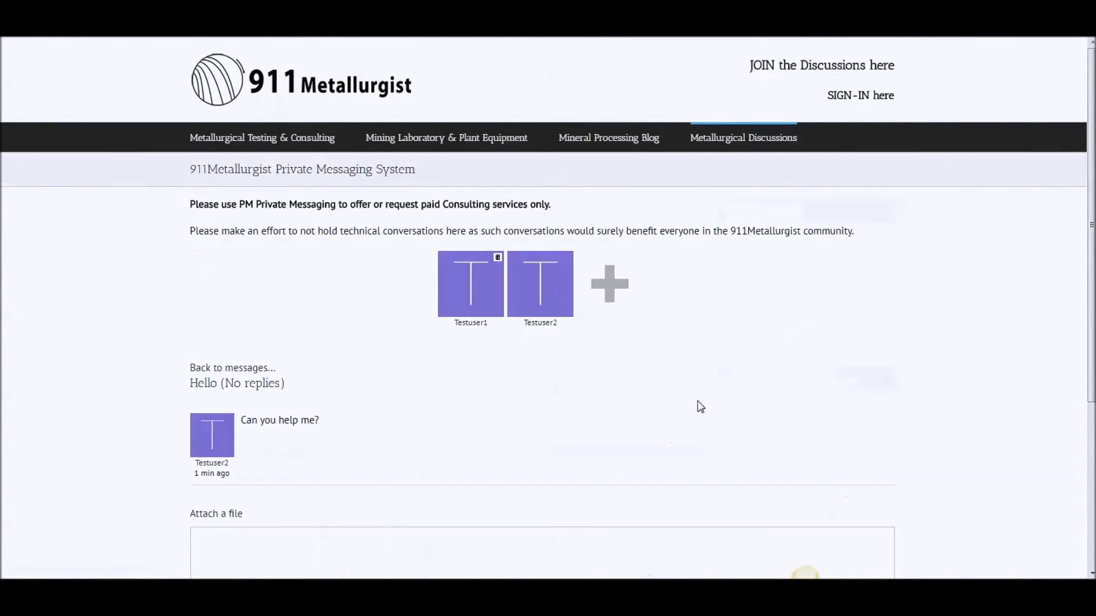
Post the reply 'yes i can' in the Hello conversation
scroll(535, 466, "down", 3)
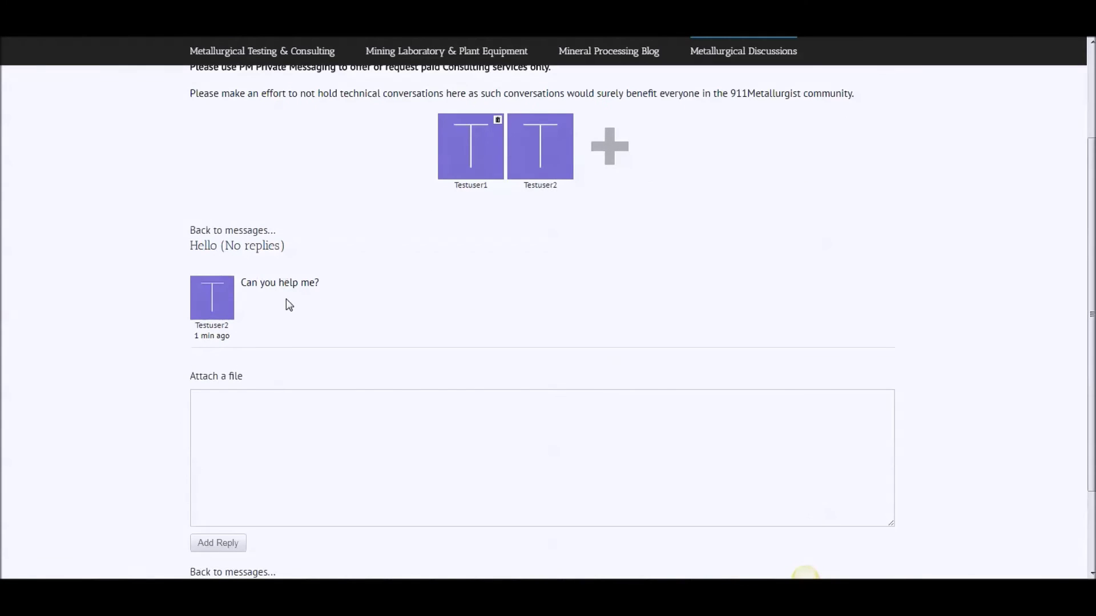
left_click(350, 424)
type("yes")
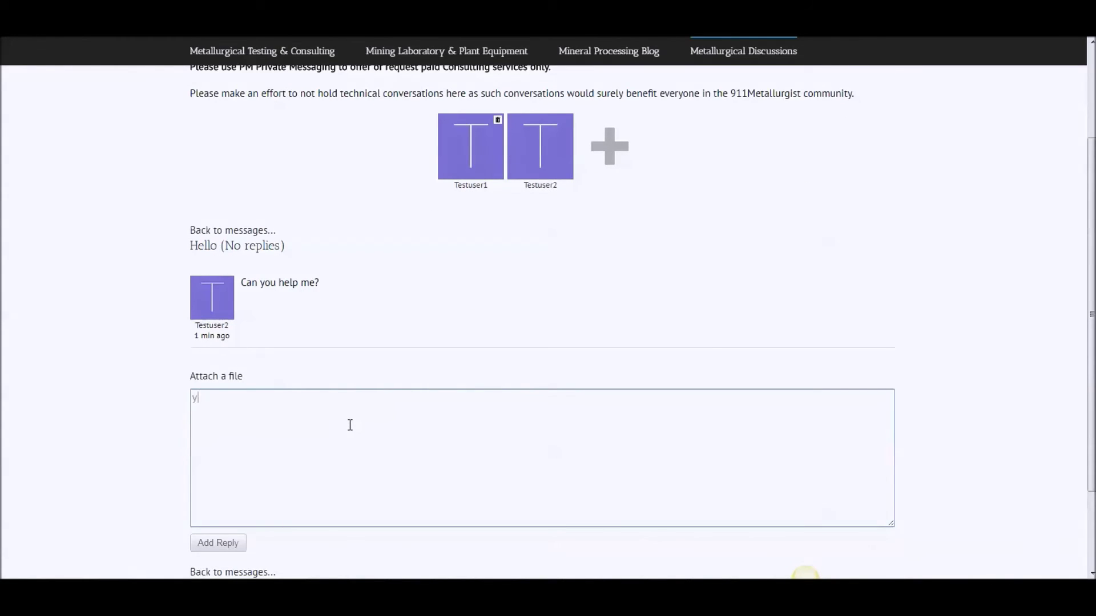
type("?")
key("BackSpace")
type("i can")
left_click(222, 543)
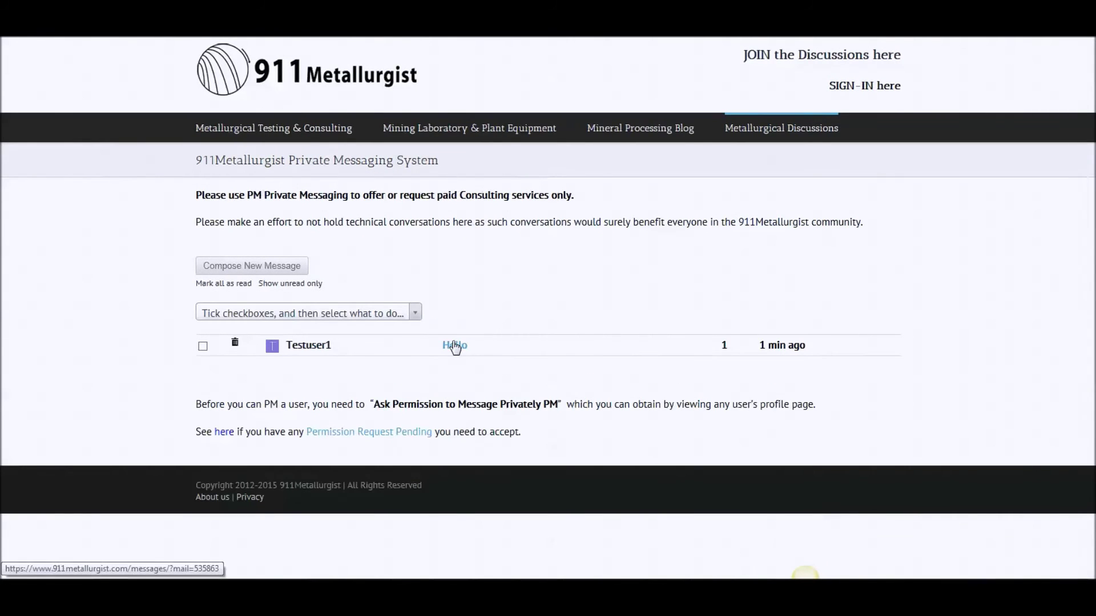
Reopen the Hello conversation to verify the 'yes i can' reply, then go back to messages
left_click(454, 347)
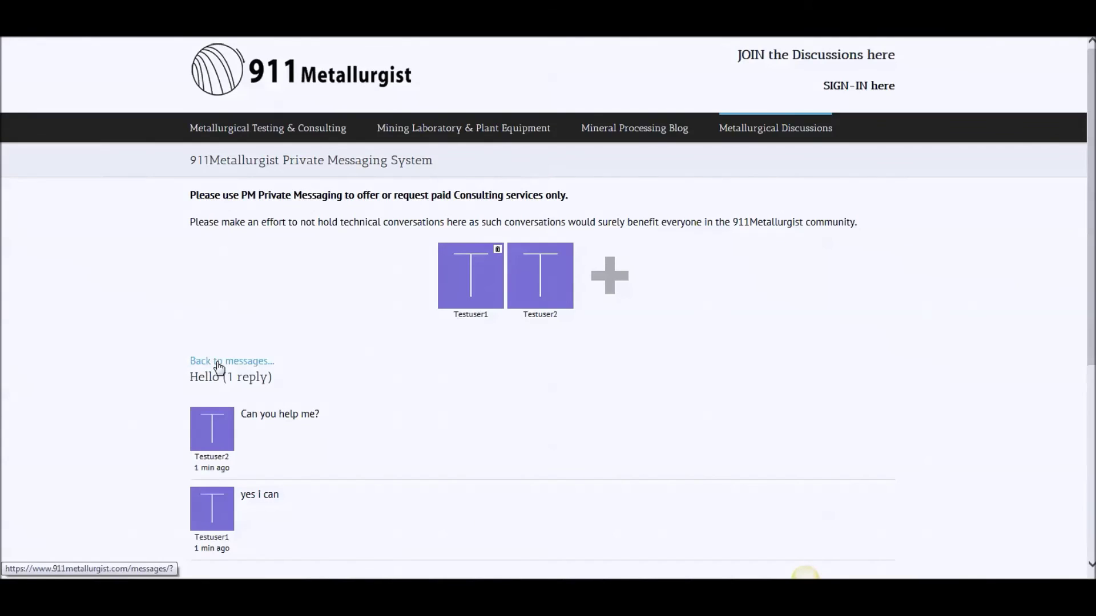
left_click(219, 364)
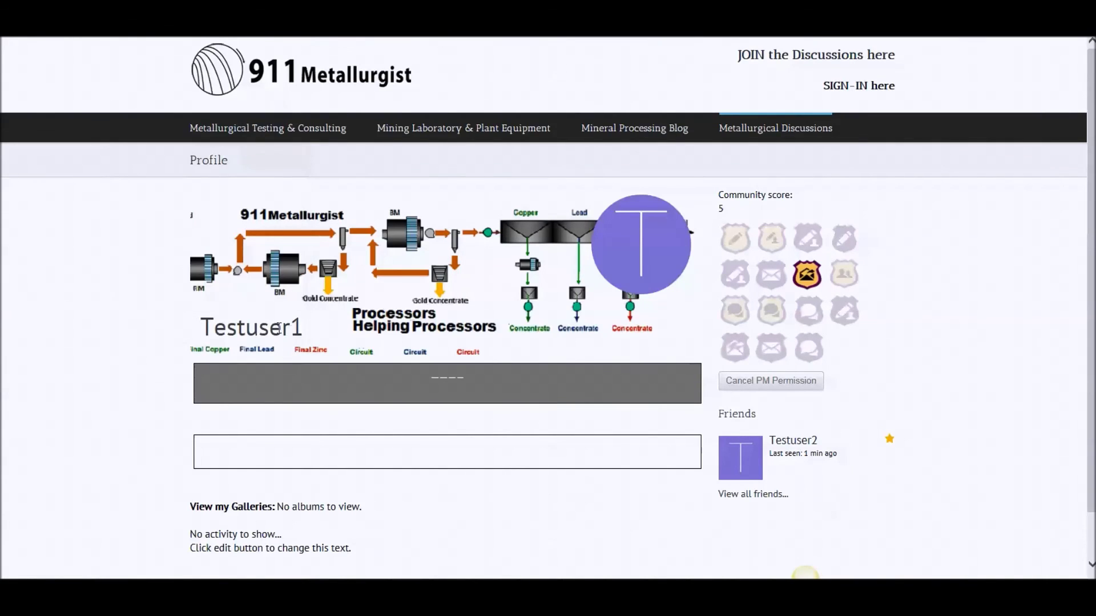
Cancel the PM permission with the other test user and return to Metallurgical Discussions
left_click(788, 381)
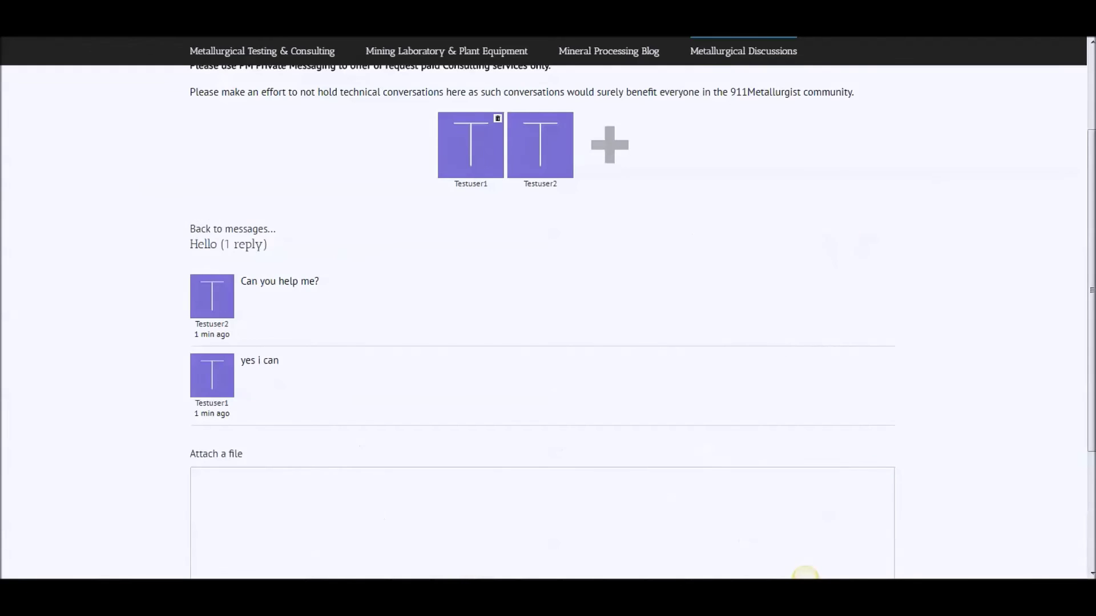
scroll(717, 205, "up", 2)
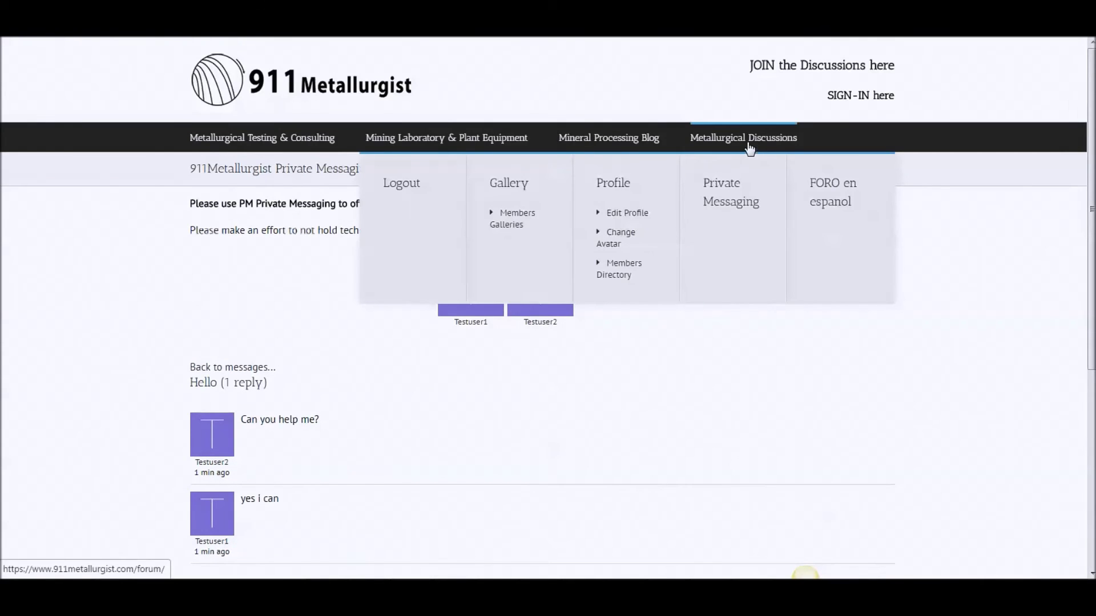
left_click(751, 147)
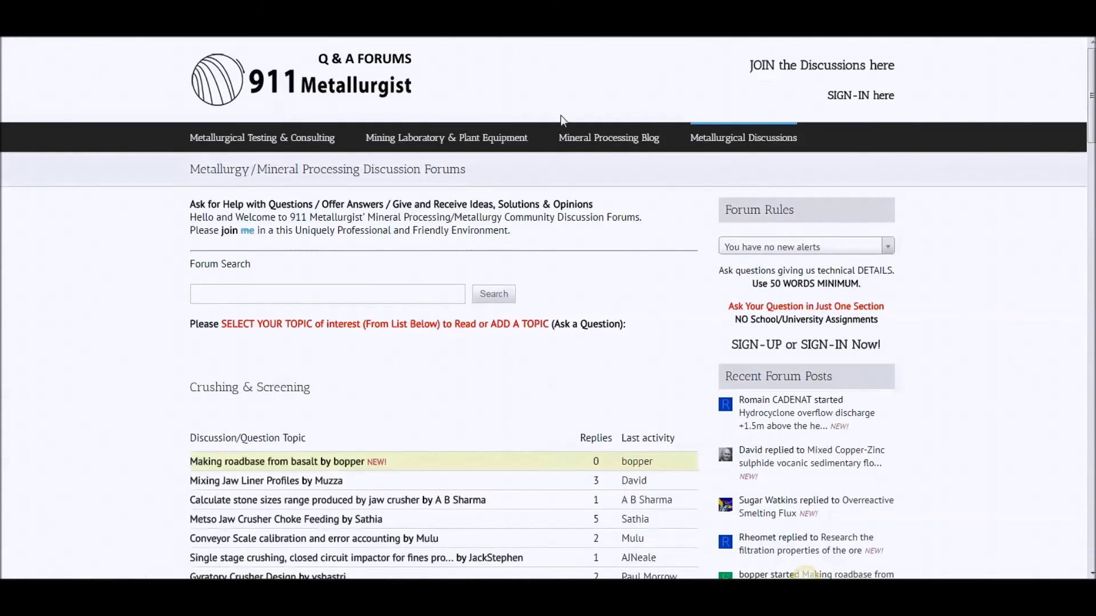
Delete all old alerts from the alerts dropdown and confirm none remain
left_click(784, 247)
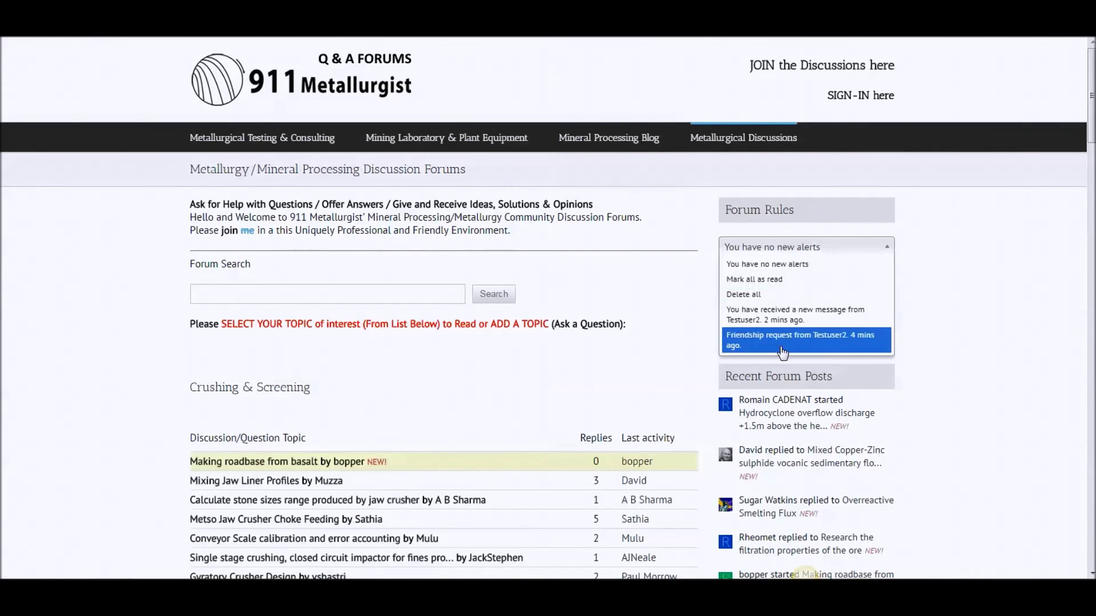
left_click(755, 294)
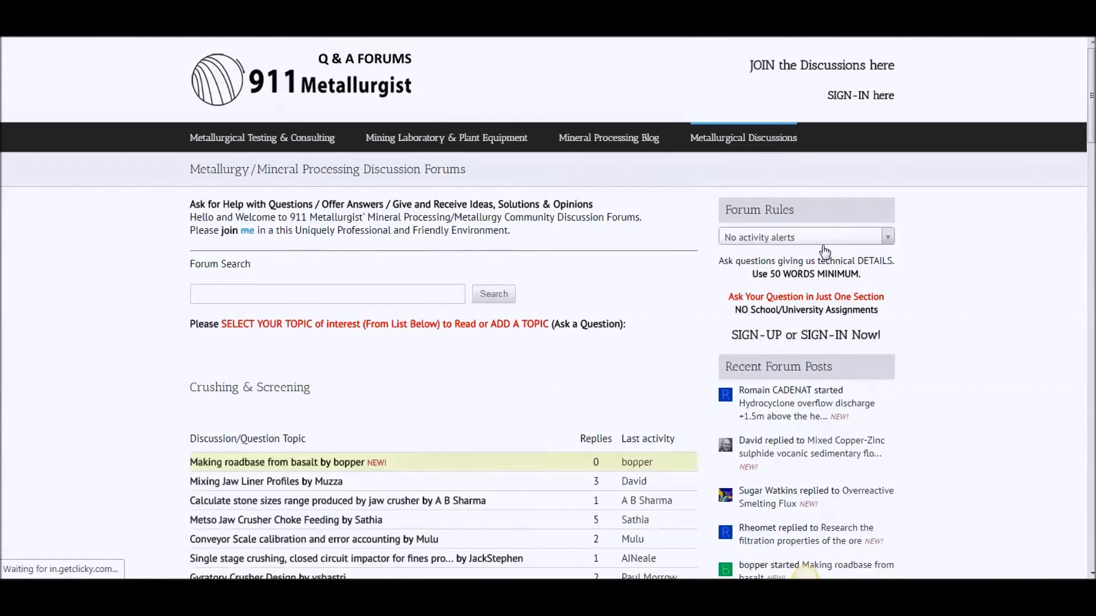
left_click(824, 251)
left_click(933, 259)
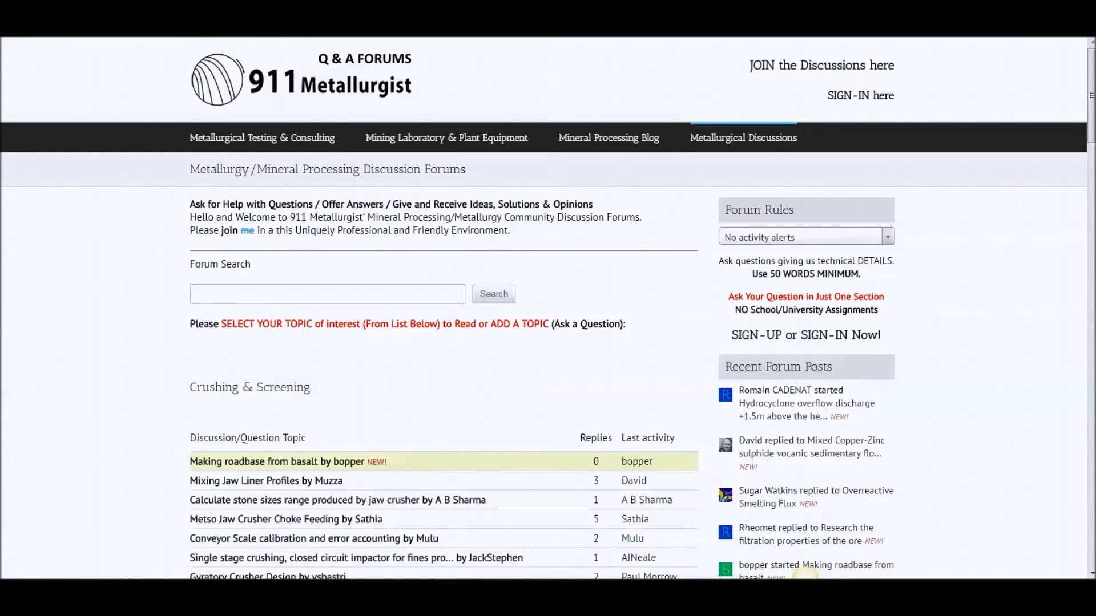
left_click_drag(343, 461, 527, 516)
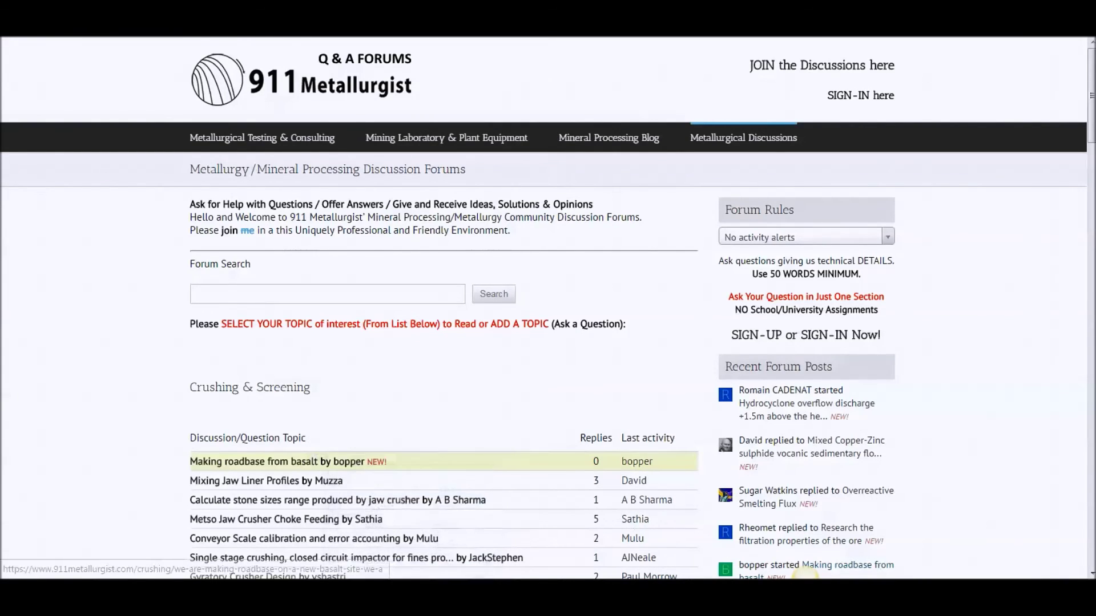